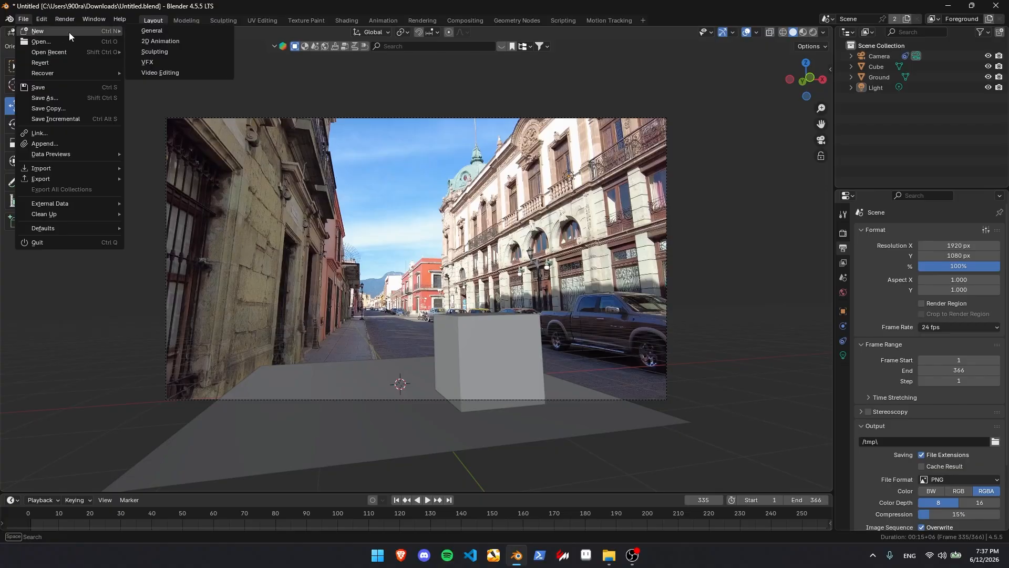
Start a new General project without saving the current one and add the VFX Motion Tracking workspace
click(164, 33)
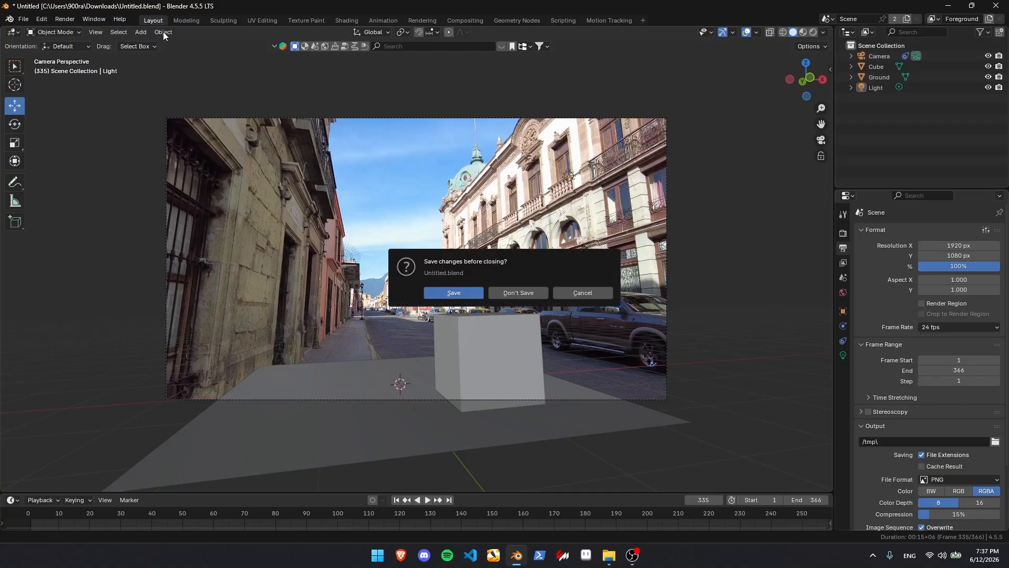
click(494, 293)
click(588, 20)
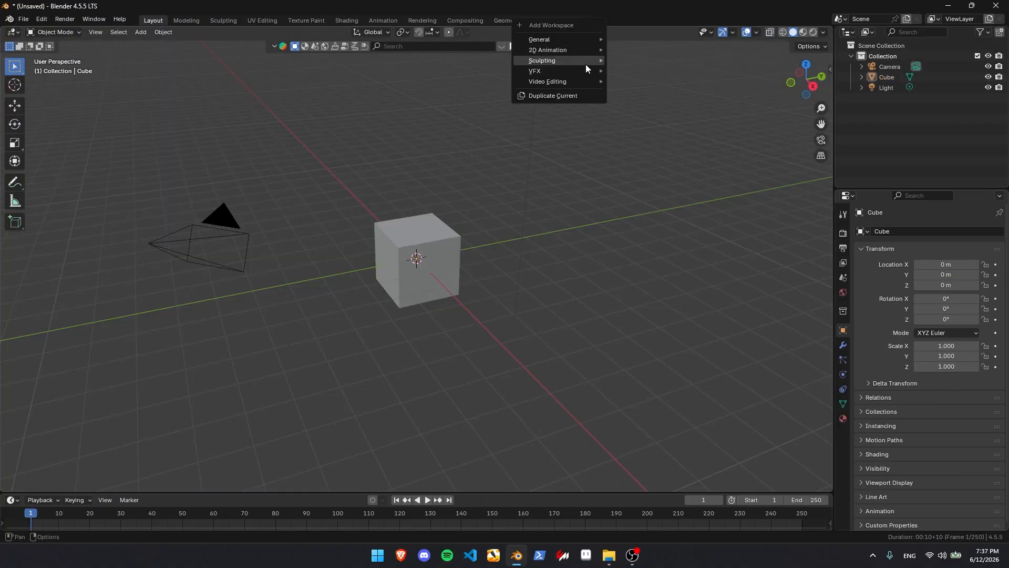
mouse_move(595, 69)
click(639, 91)
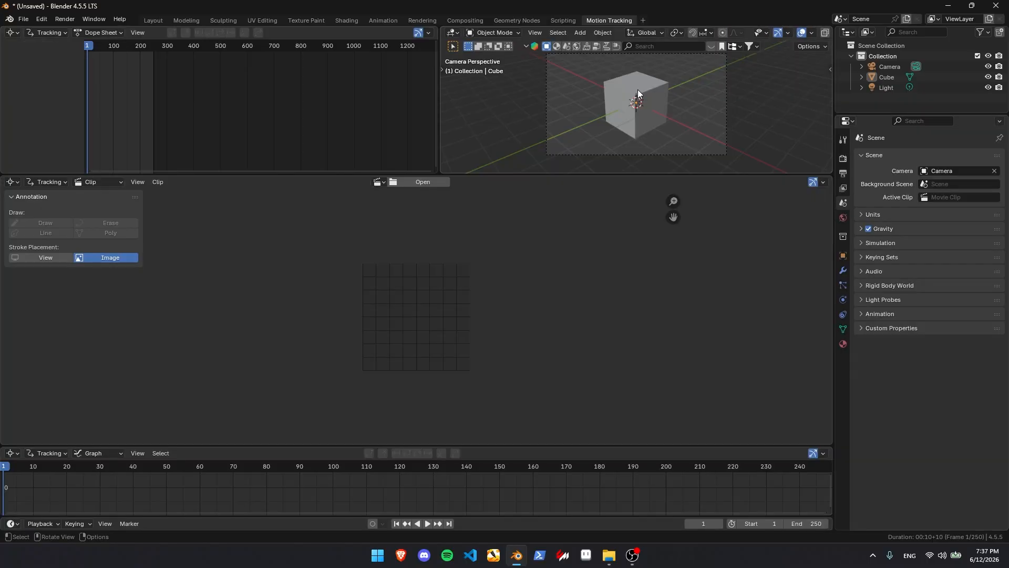
Load 14296854_1920_1080_30fps.mp4 as the tracking clip, with scene frames matched to its length and all frames prefetched
click(436, 182)
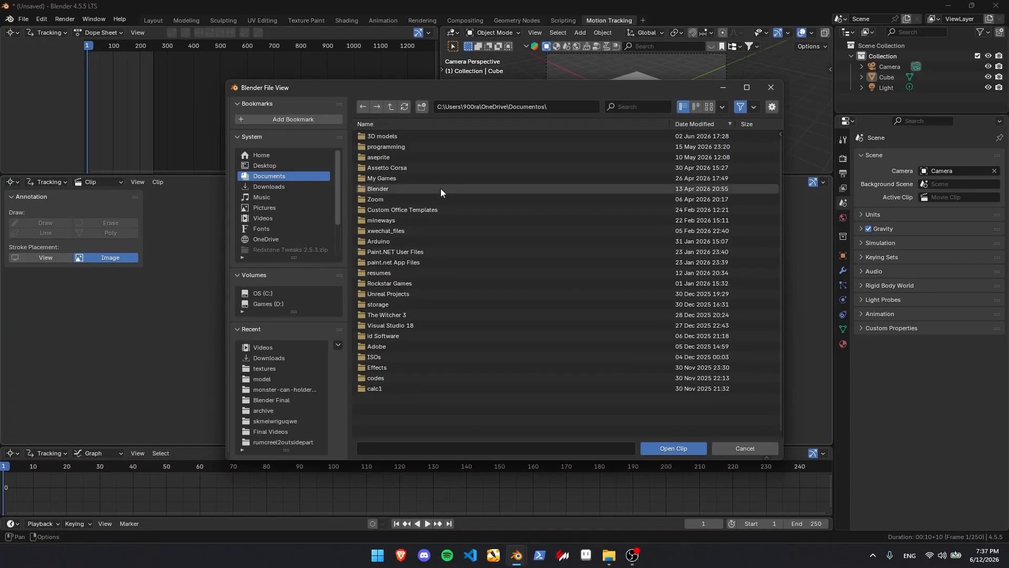
double_click(440, 189)
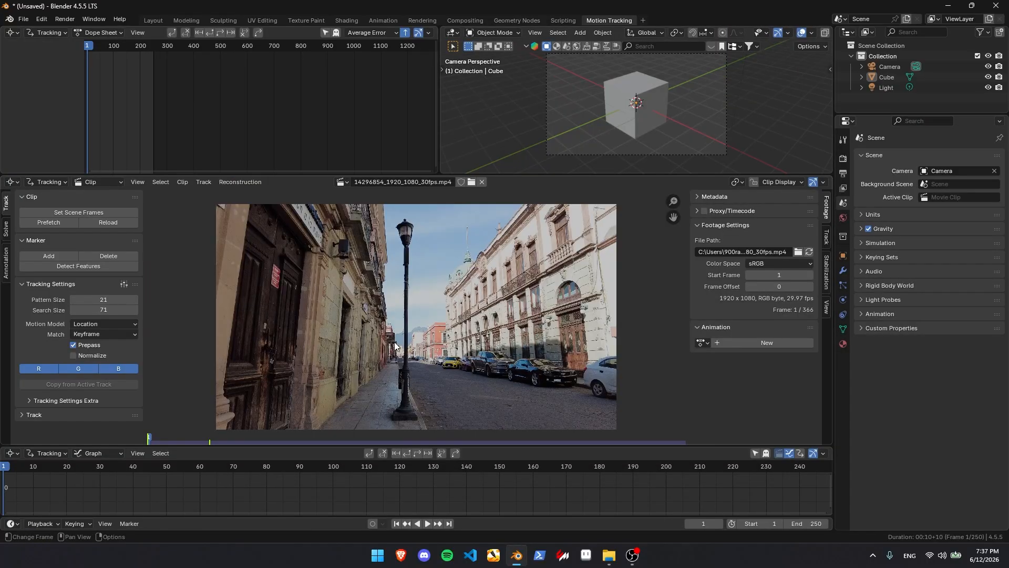
click(80, 212)
click(50, 224)
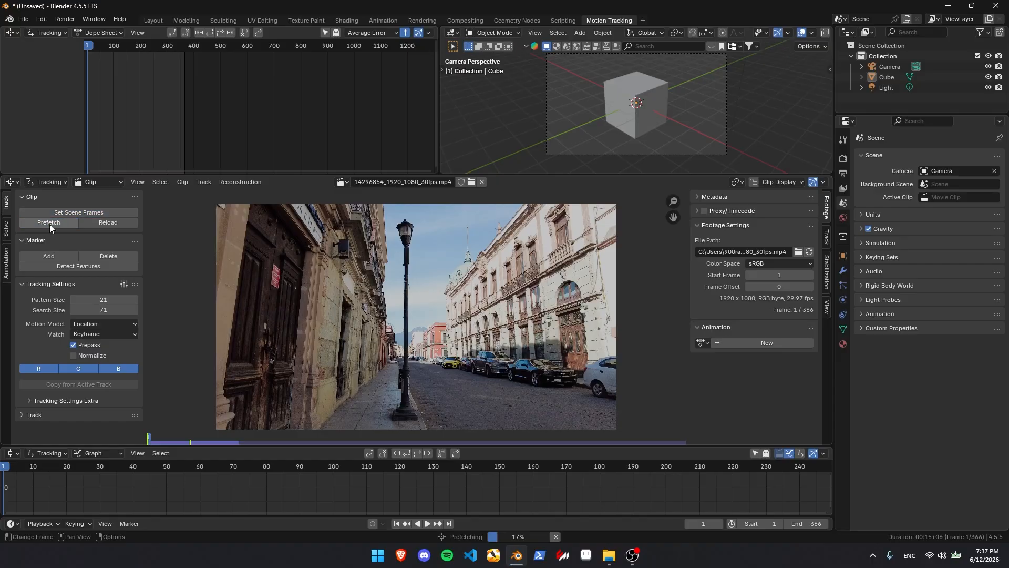
Configure the tracking settings to match the previous frame, with Normalize enabled and a correlation of 0.9
click(96, 335)
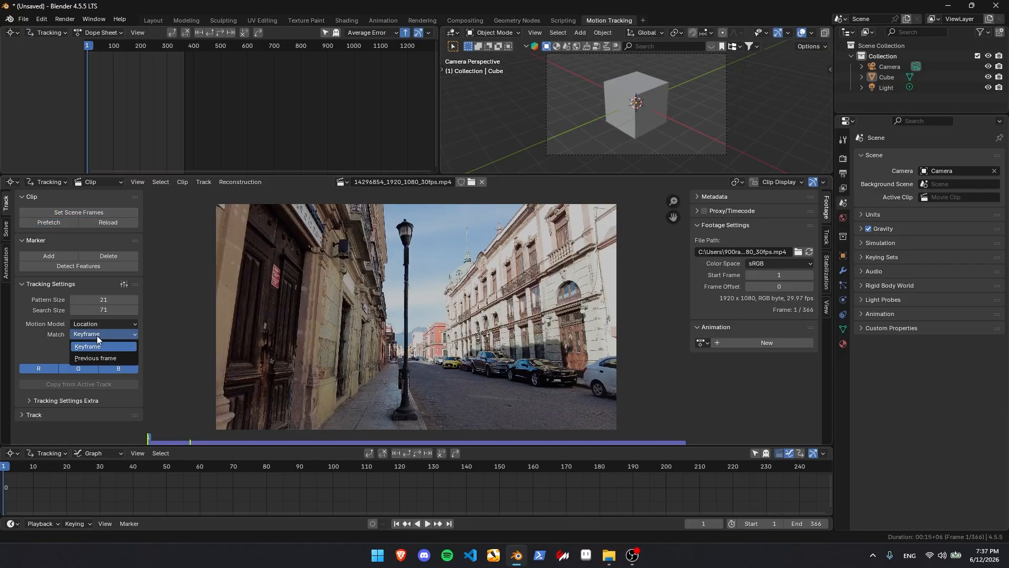
click(97, 356)
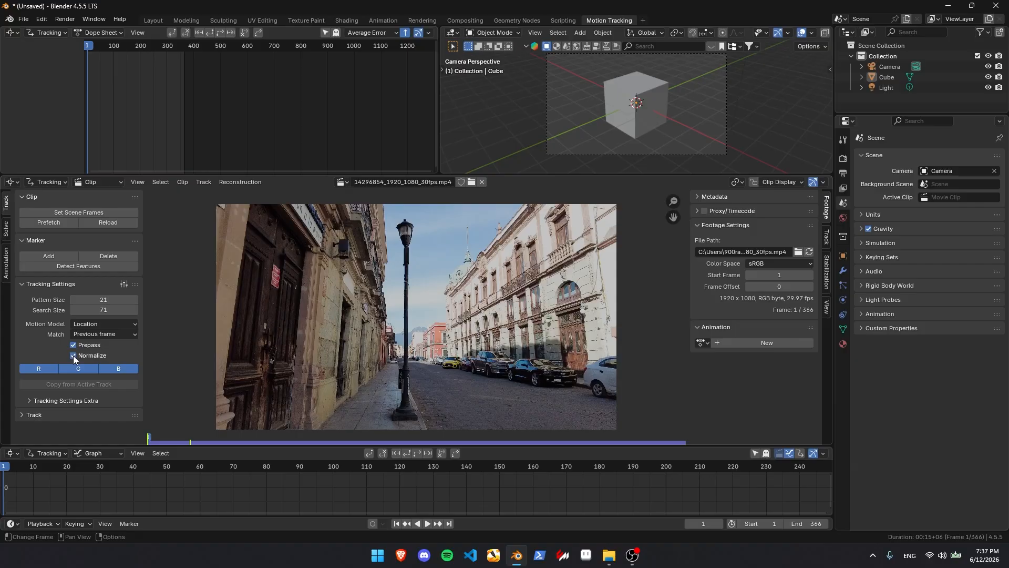
click(85, 400)
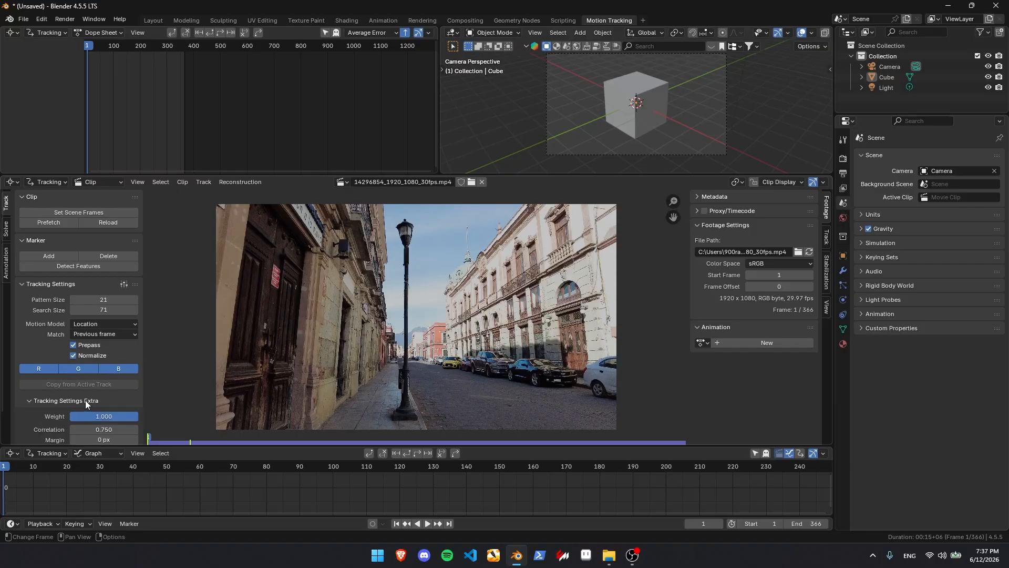
scroll(85, 400, down, 2)
click(109, 399)
text(0.9)
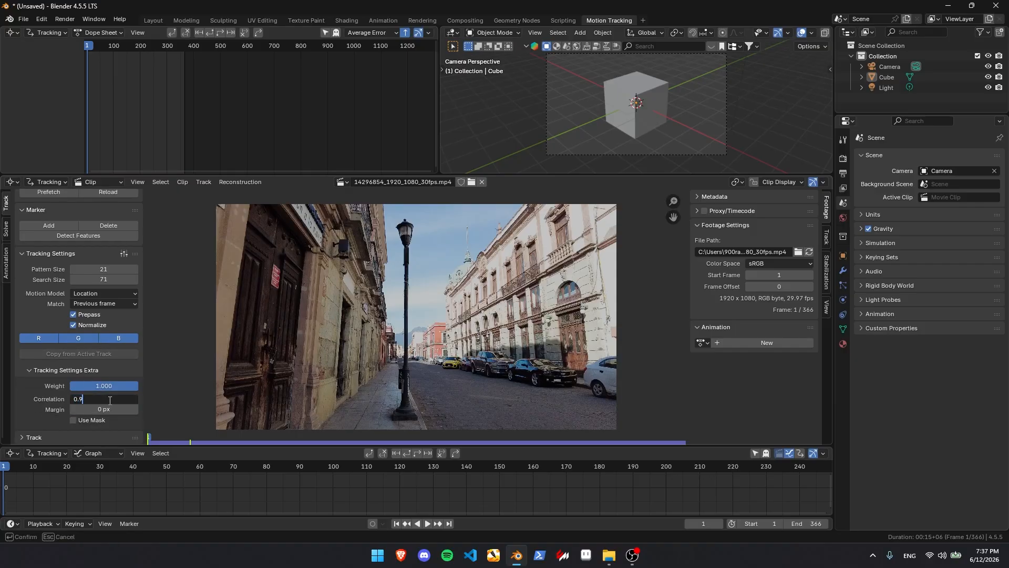
key(Return)
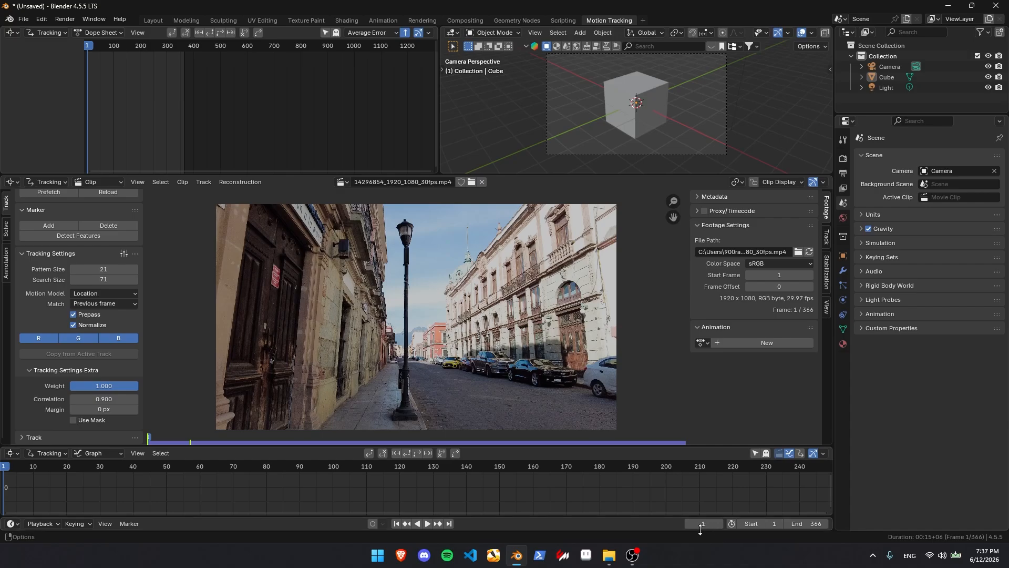
Detect features across the whole first frame with a margin of 16
click(75, 239)
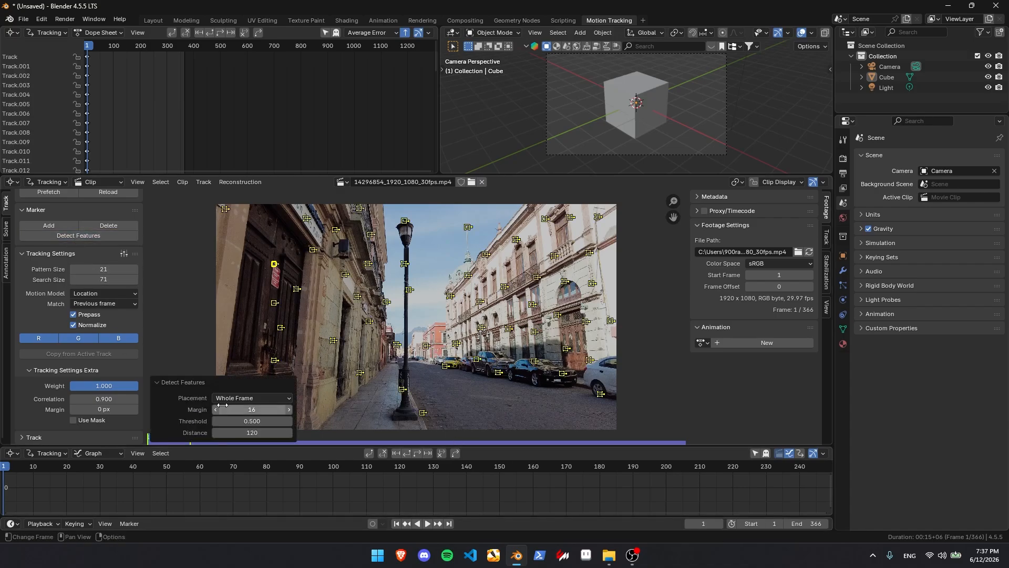
mouse_move(252, 409)
mouse_down()
mouse_move(302, 409)
mouse_move(255, 409)
mouse_up()
click(255, 410)
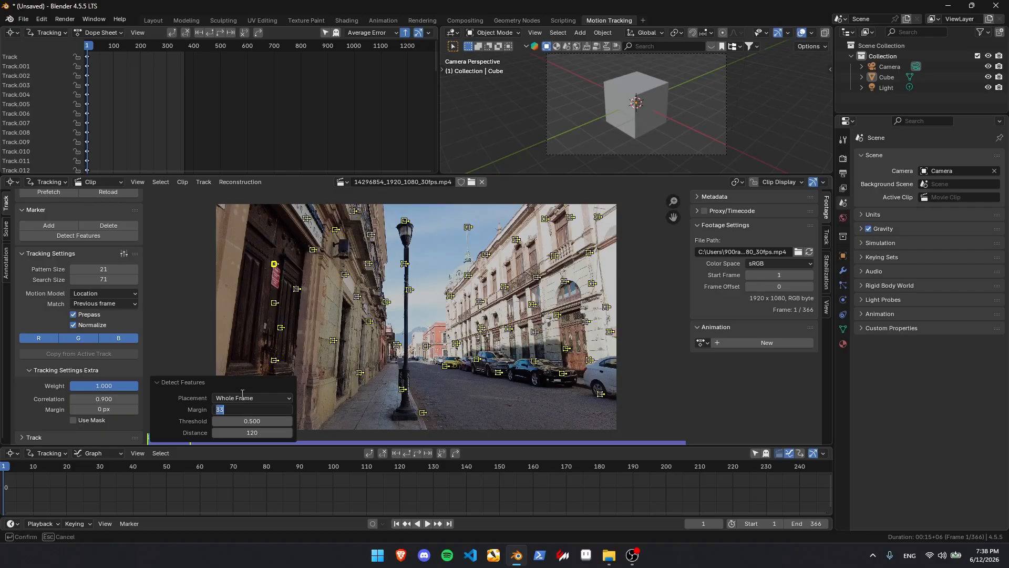
text(16)
key(Return)
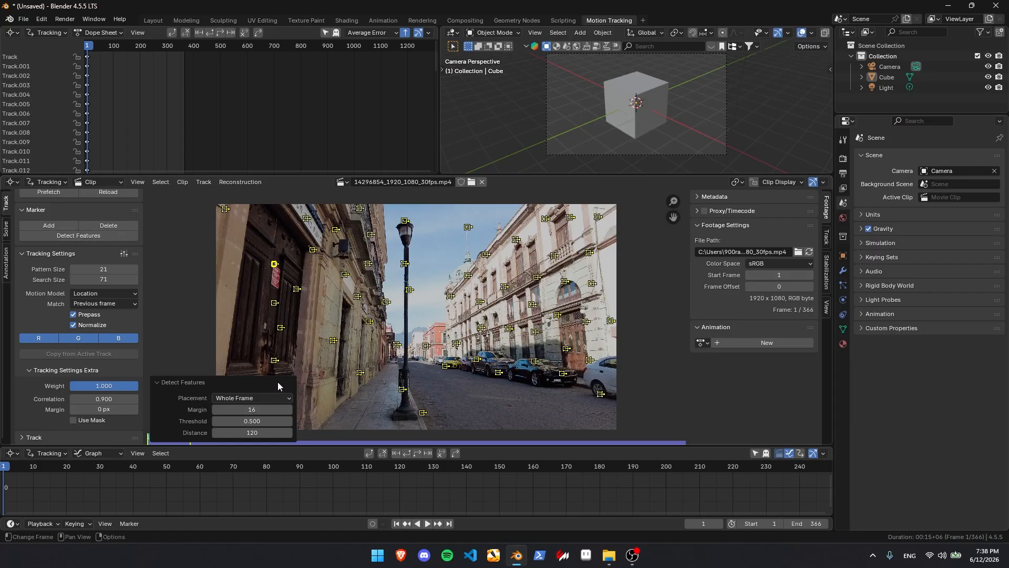
Set the feature detection threshold to 0.2 and the distance to 100
click(252, 421)
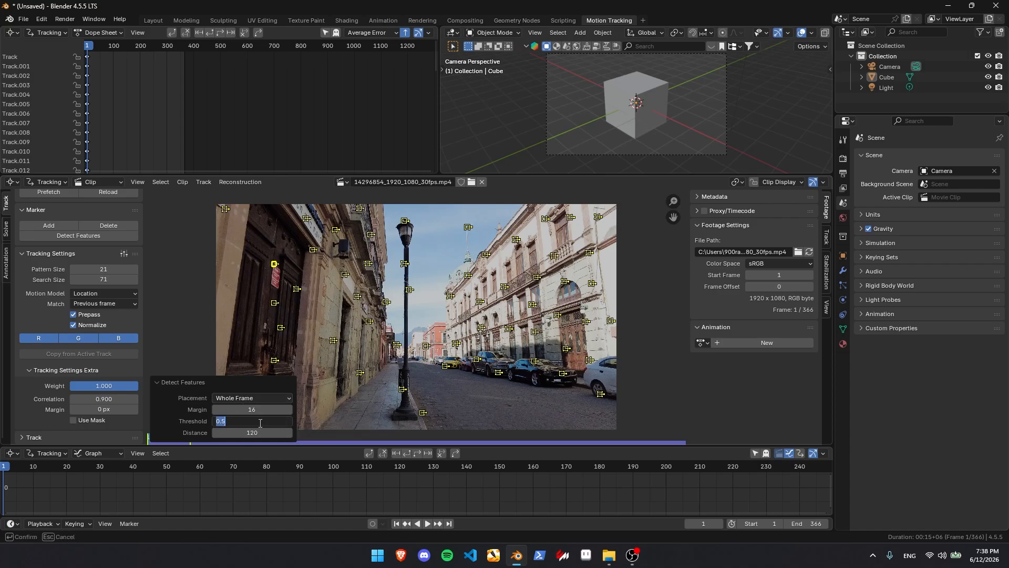
text(0.2)
key(Return)
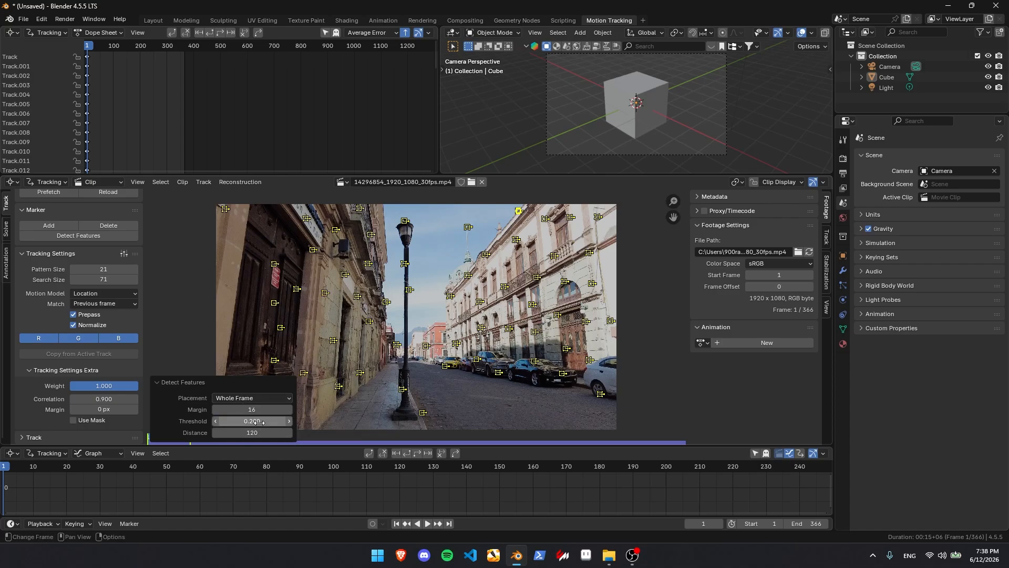
click(272, 434)
text(0)
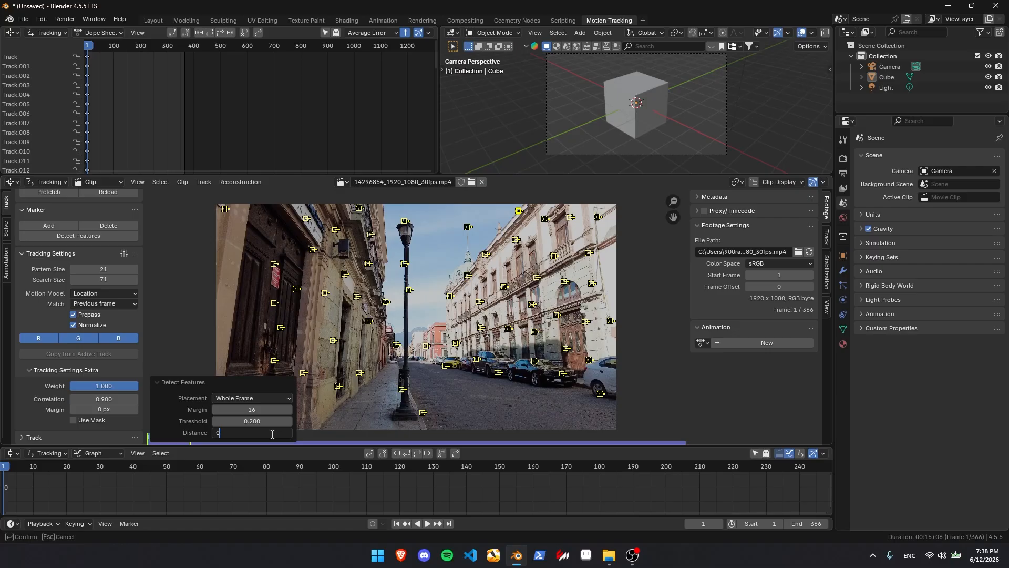
key(Return)
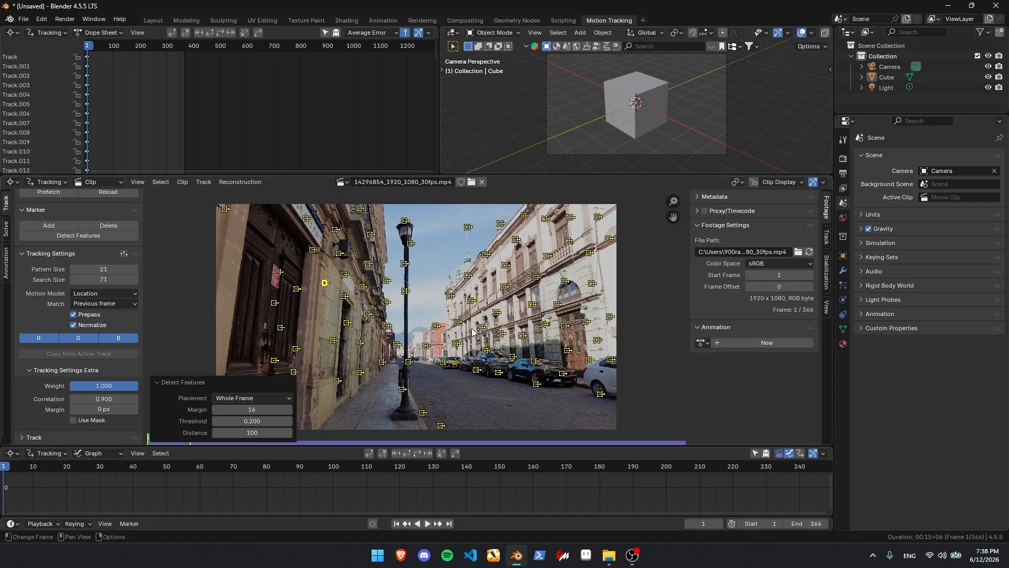
Track the detected markers forward through the clip and return to the first frame
key(ctrl+t)
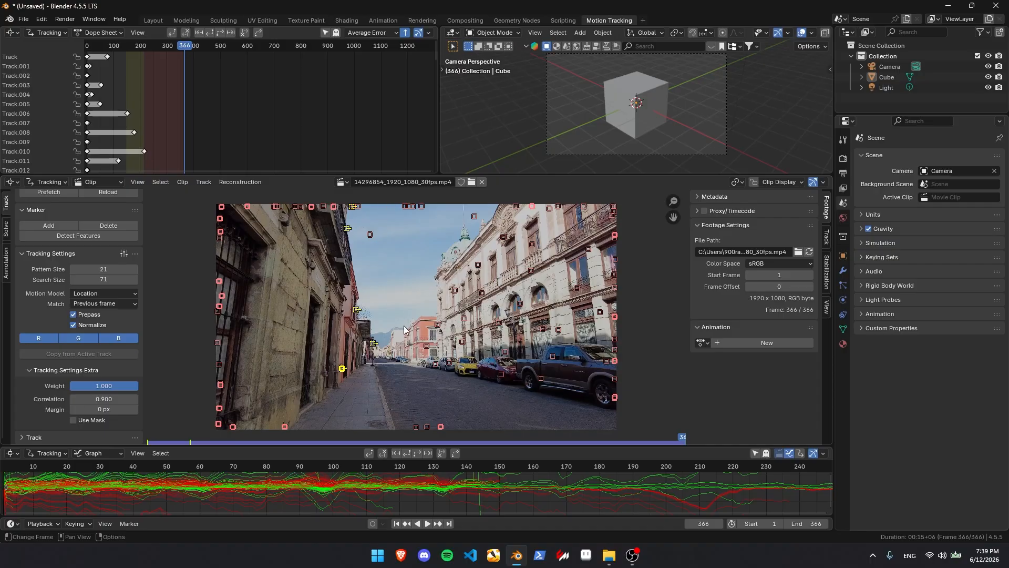
key(shift+Left)
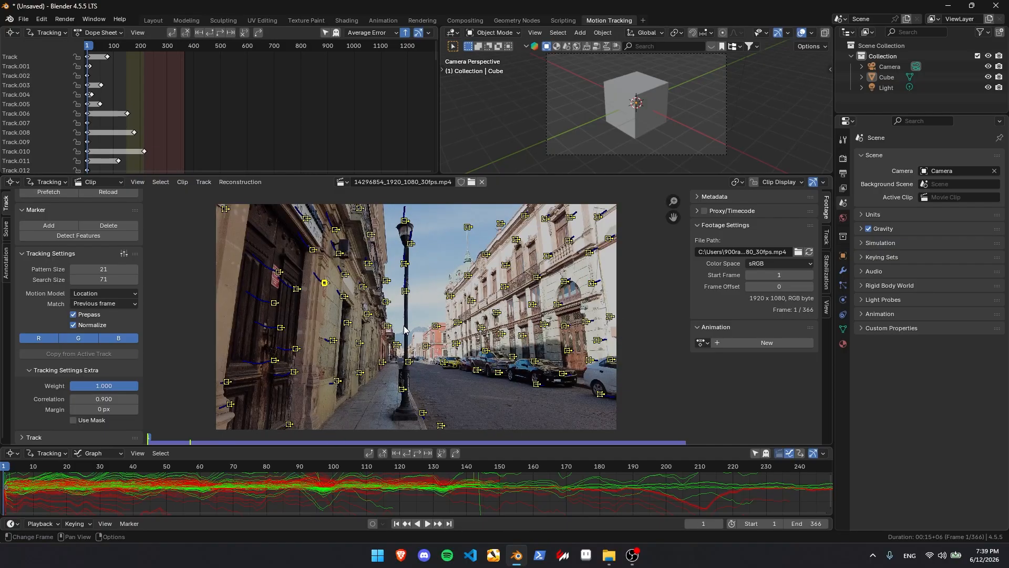
Detect features on the last frame, 366, and track the new markers backward through the clip
click(449, 524)
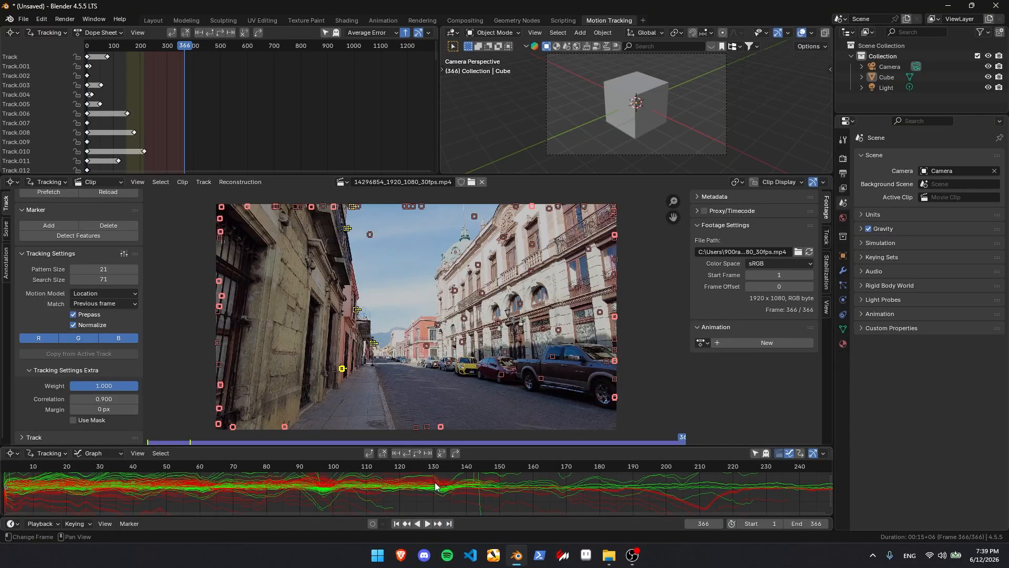
click(95, 237)
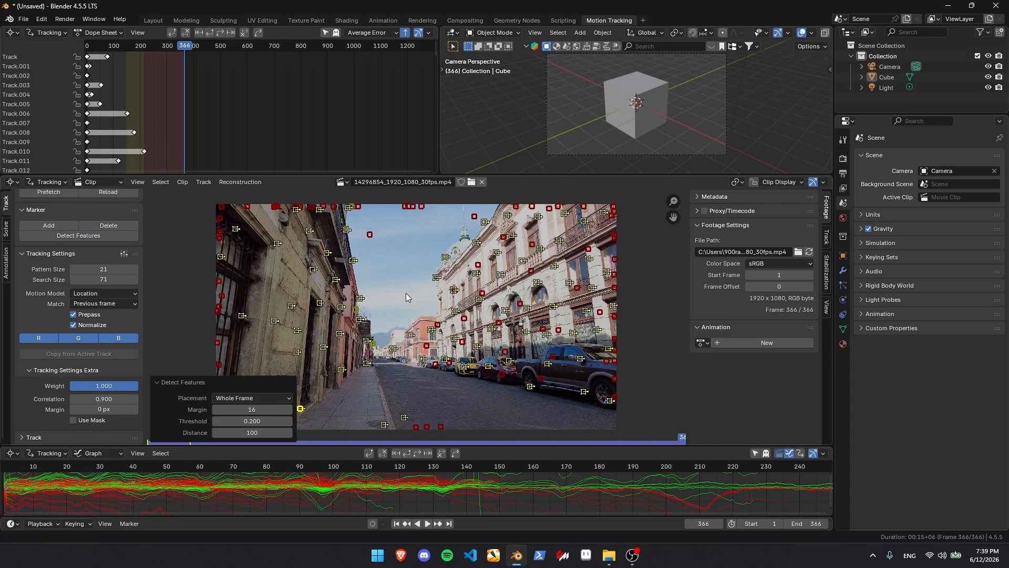
key(shift+ctrl+t)
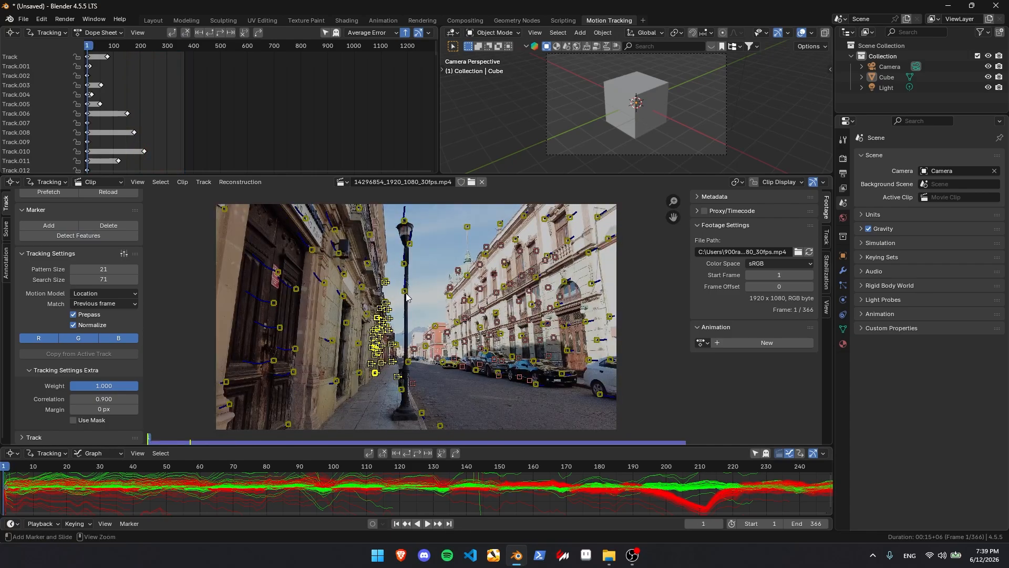
Detect another set of features mid-clip at frame 183 and track those markers forward to the last frame
key(shift+Right)
scroll(555, 489, down, 4)
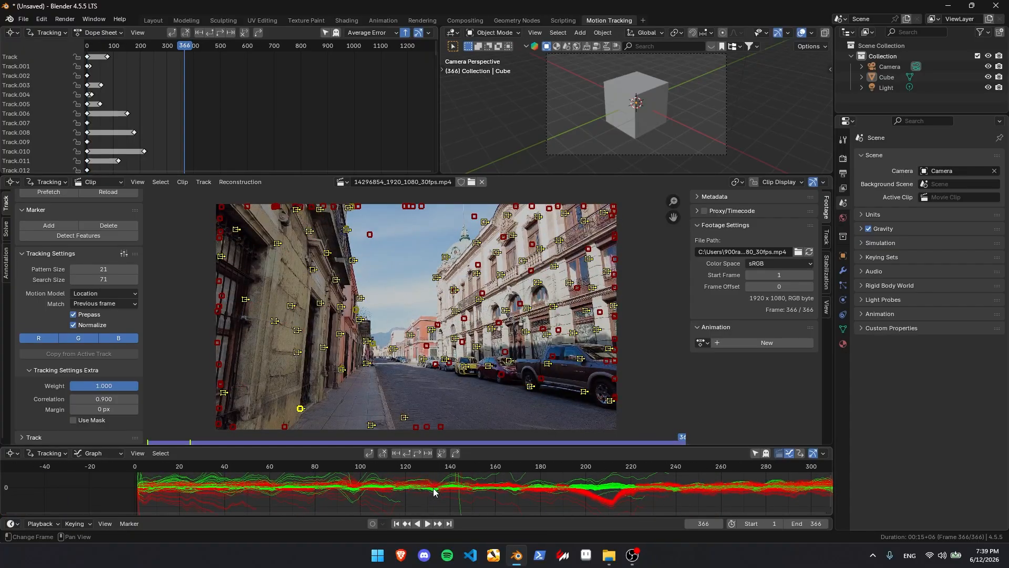
click(499, 469)
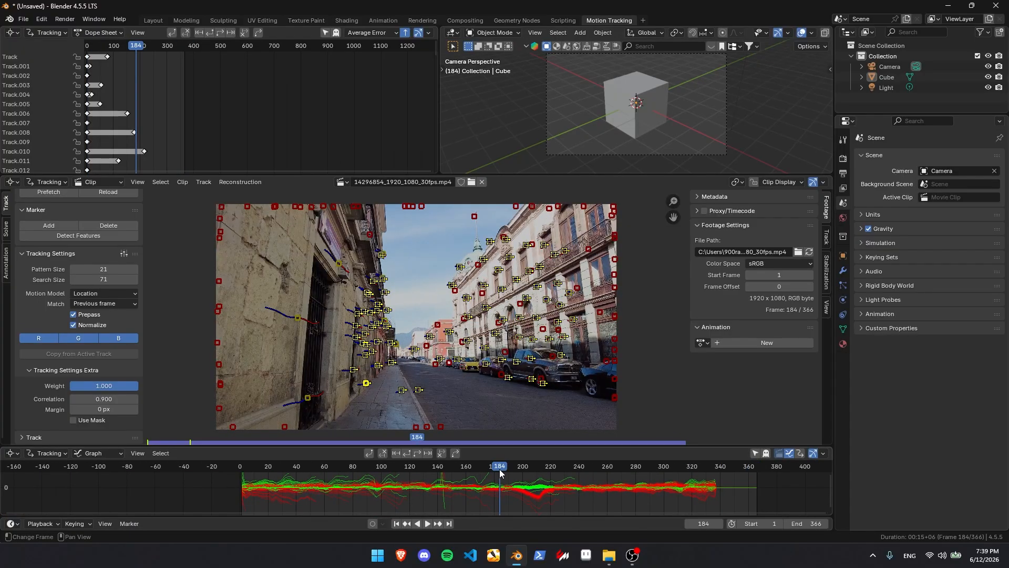
key(Left)
click(96, 236)
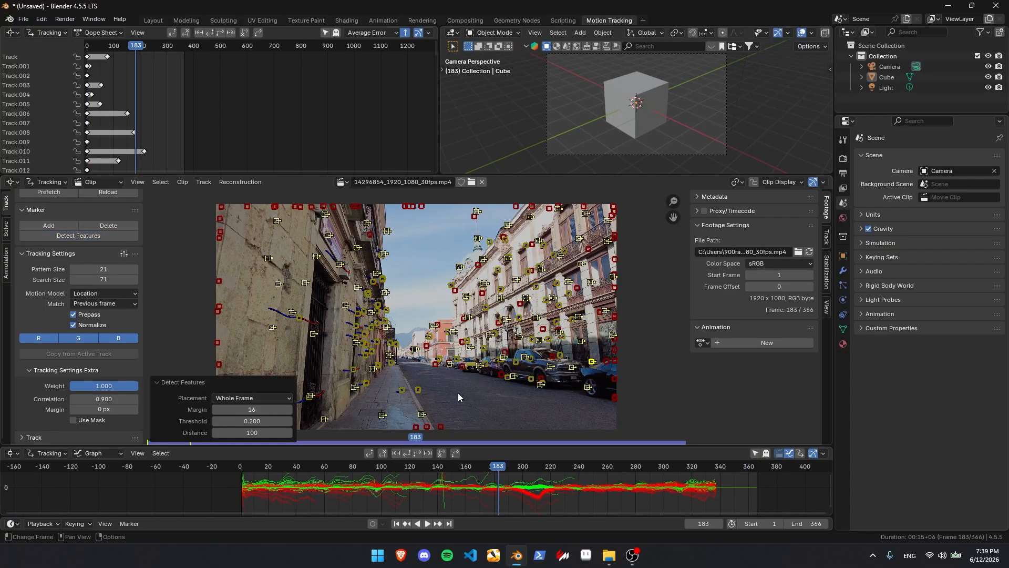
key(ctrl+t)
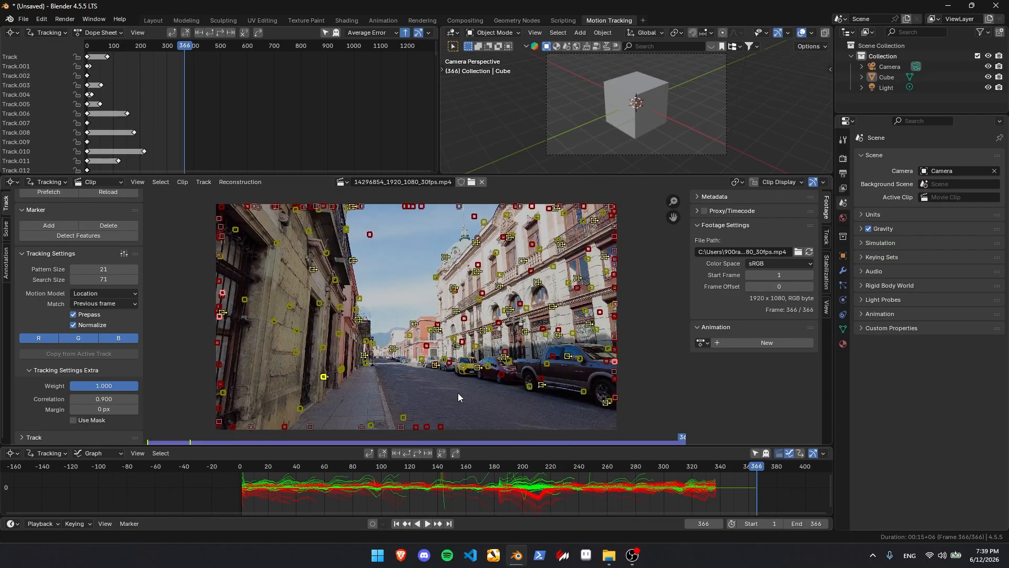
key(shift+Left)
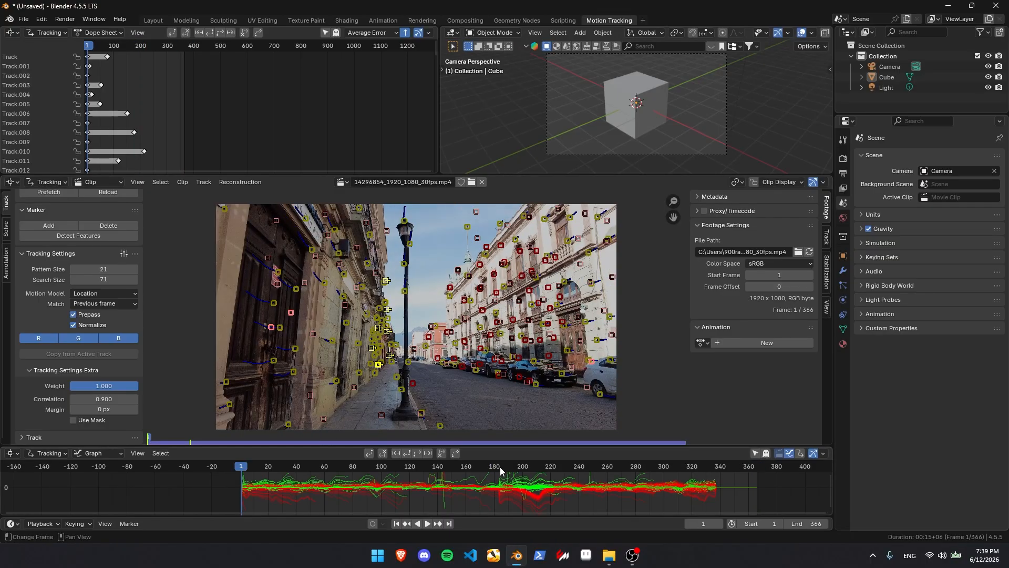
key(shift+Right)
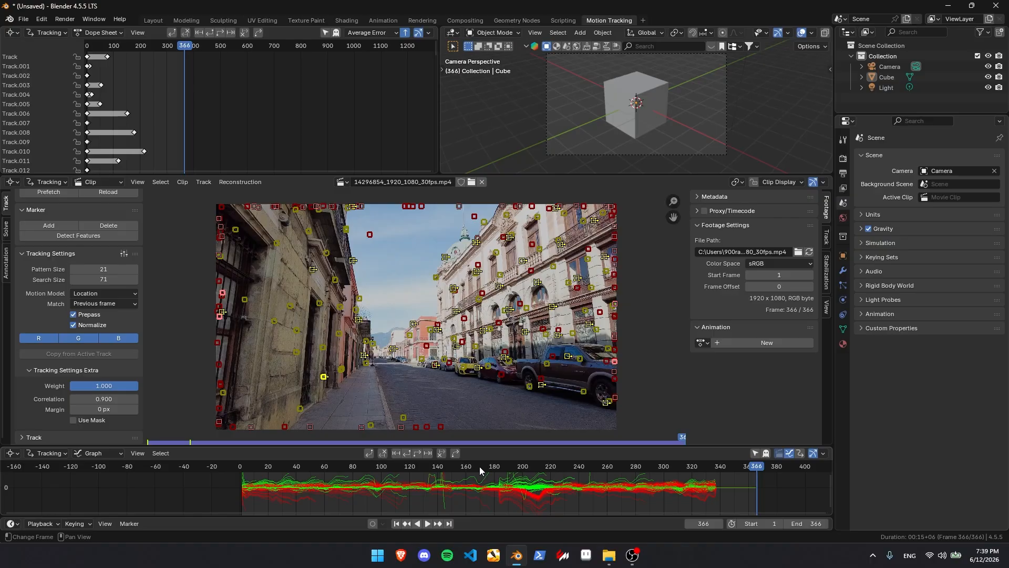
Solve the camera motion with keyframe A at frame 170 and keyframe B at frame 220
scroll(132, 268, up, 2)
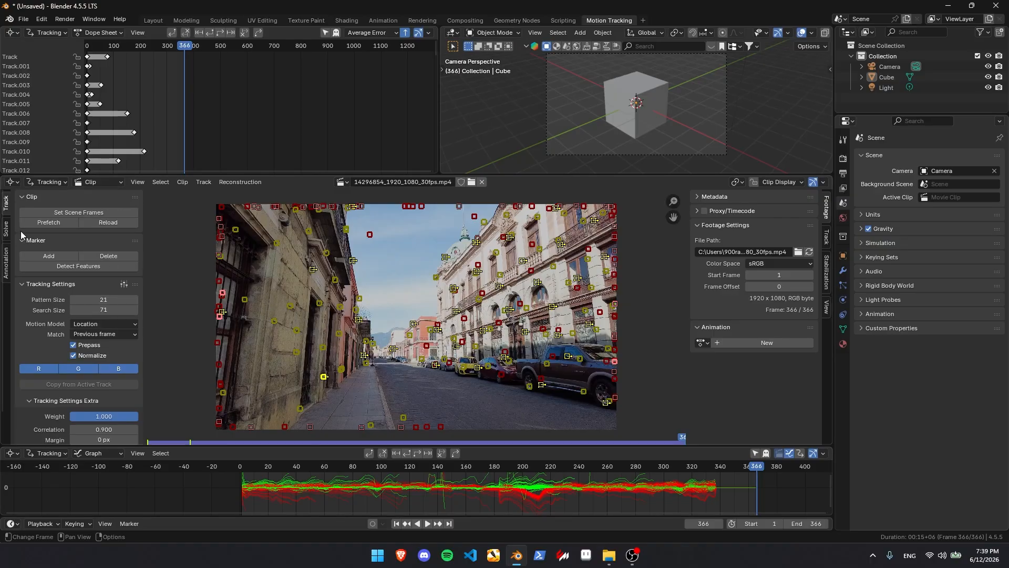
click(6, 228)
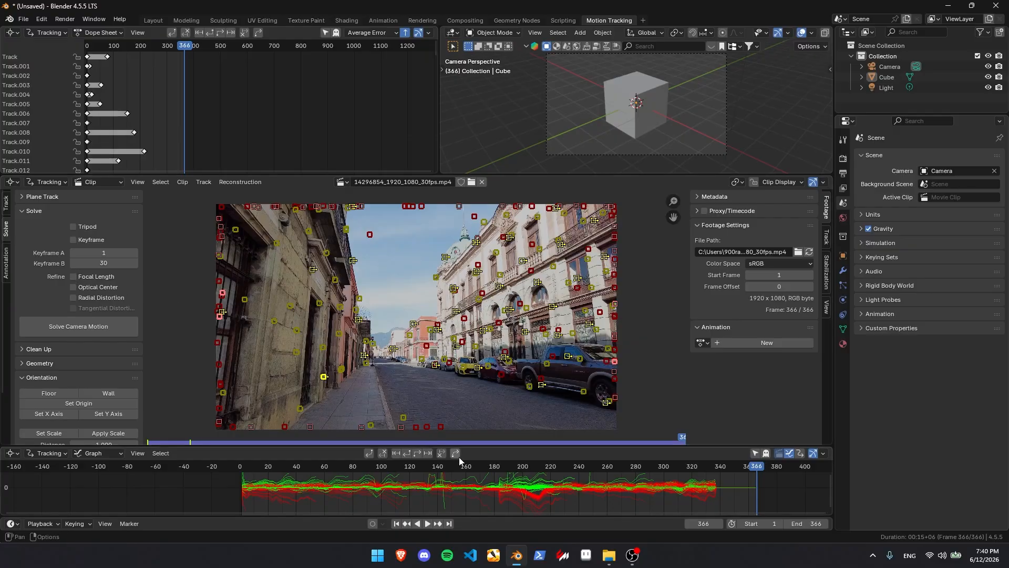
click(479, 467)
drag(479, 469, 550, 478)
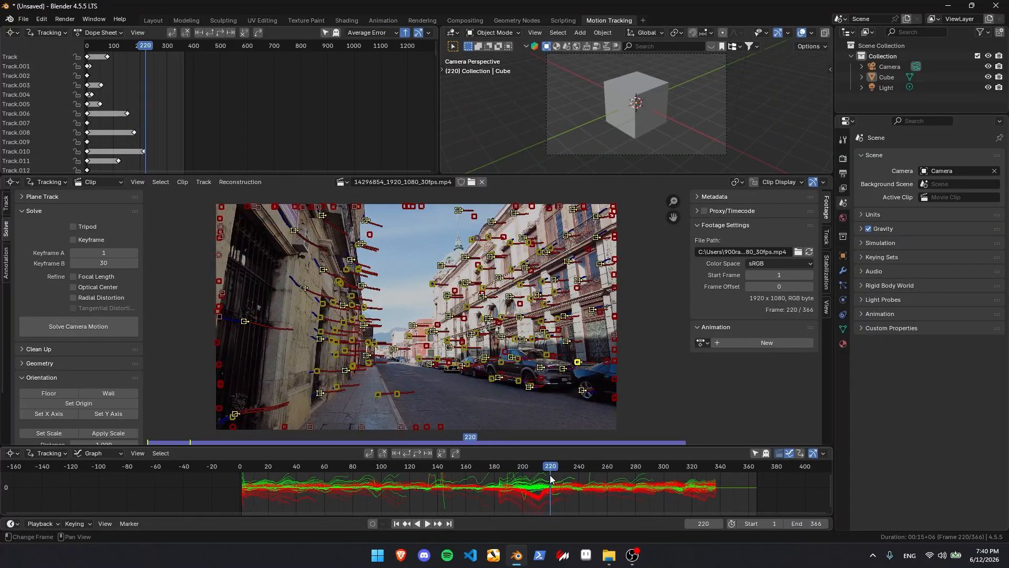
click(100, 253)
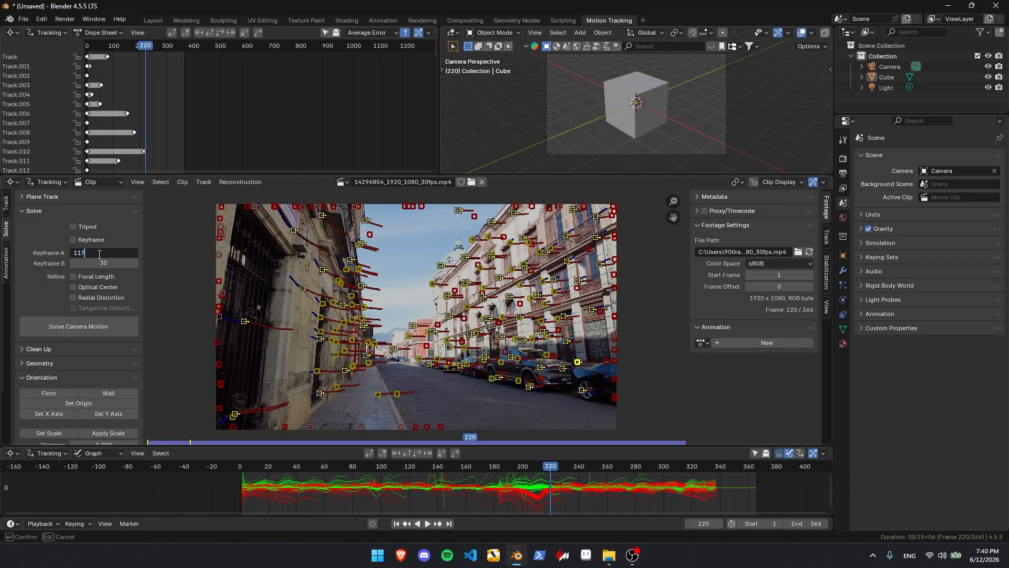
key(Tab)
text(220)
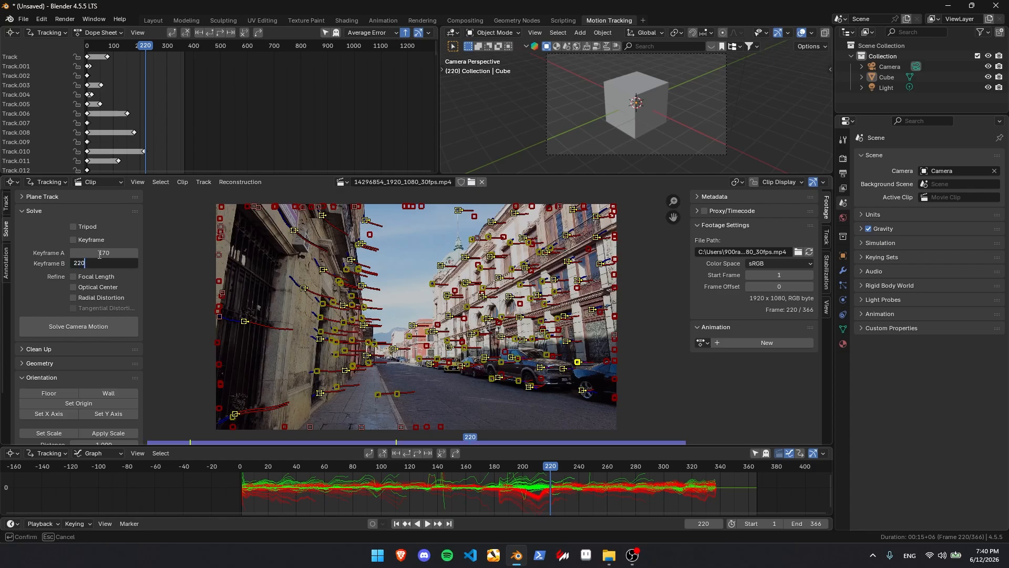
key(Return)
click(78, 327)
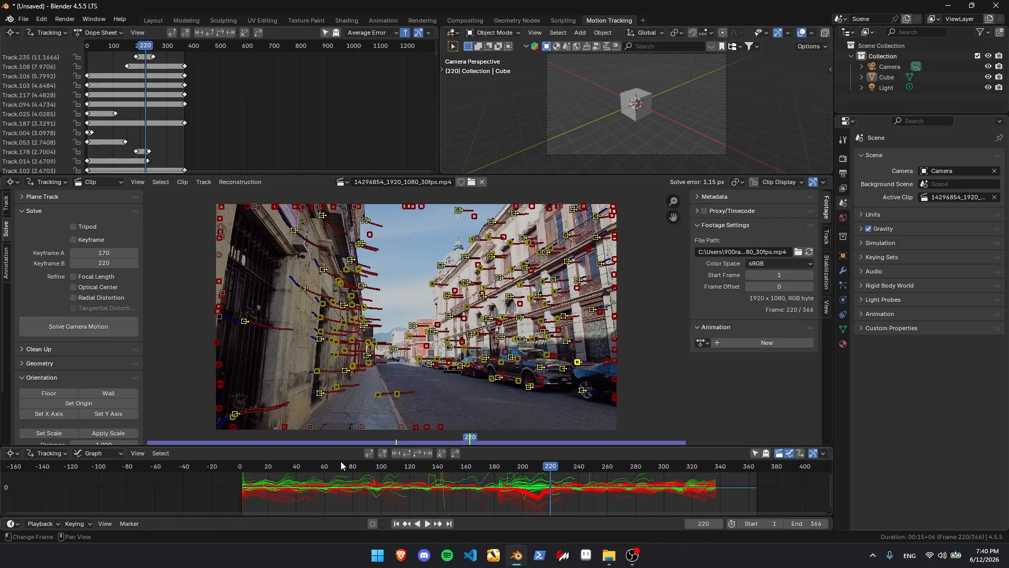
Delete the outlier tracks whose curves spike sharply in the tracking graph, such as near frame 145, and re-solve the camera motion
drag(347, 449, 401, 236)
scroll(509, 360, down, 3)
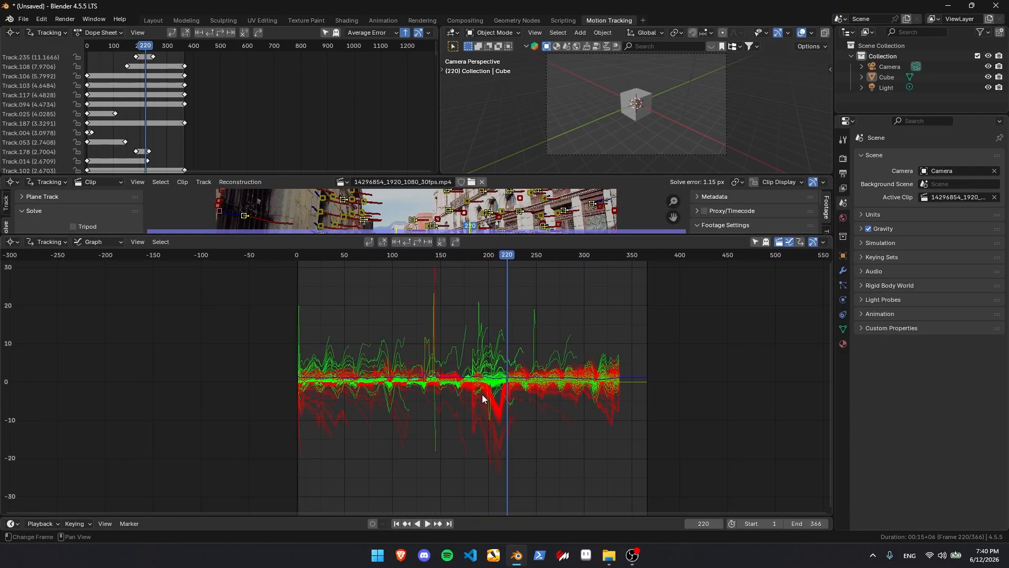
click(435, 280)
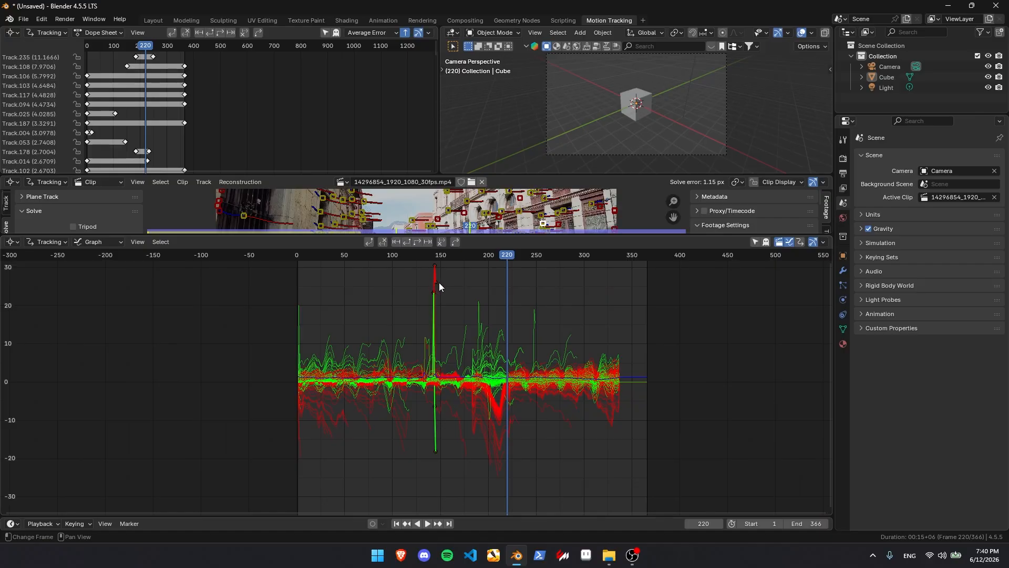
click(500, 296)
click(433, 278)
key(x)
click(434, 278)
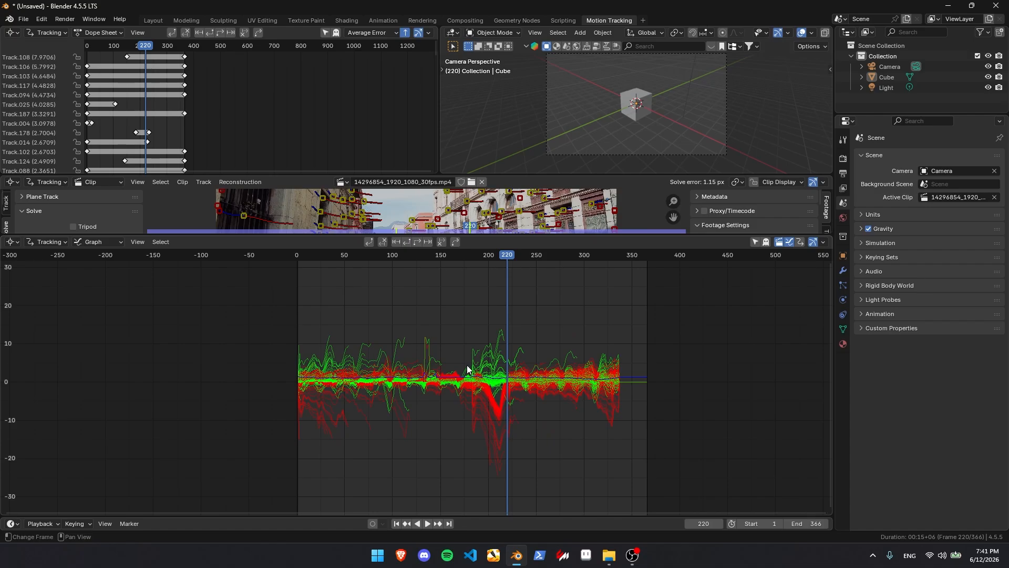
drag(491, 236, 487, 435)
click(87, 324)
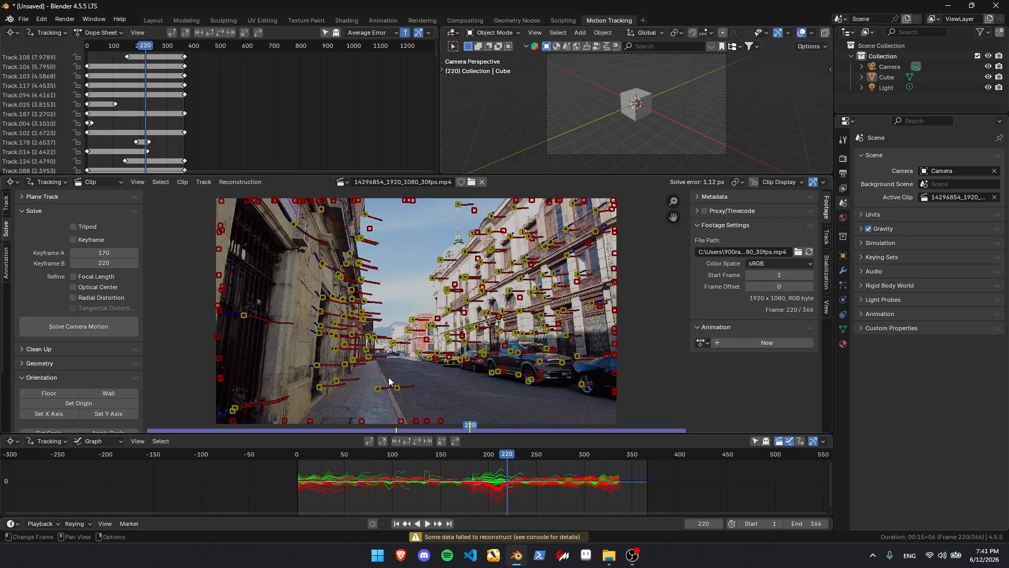
Clean up tracks by selecting those above a reprojection error of 3.180, delete them, and re-solve the camera motion
click(30, 350)
scroll(43, 351, down, 2)
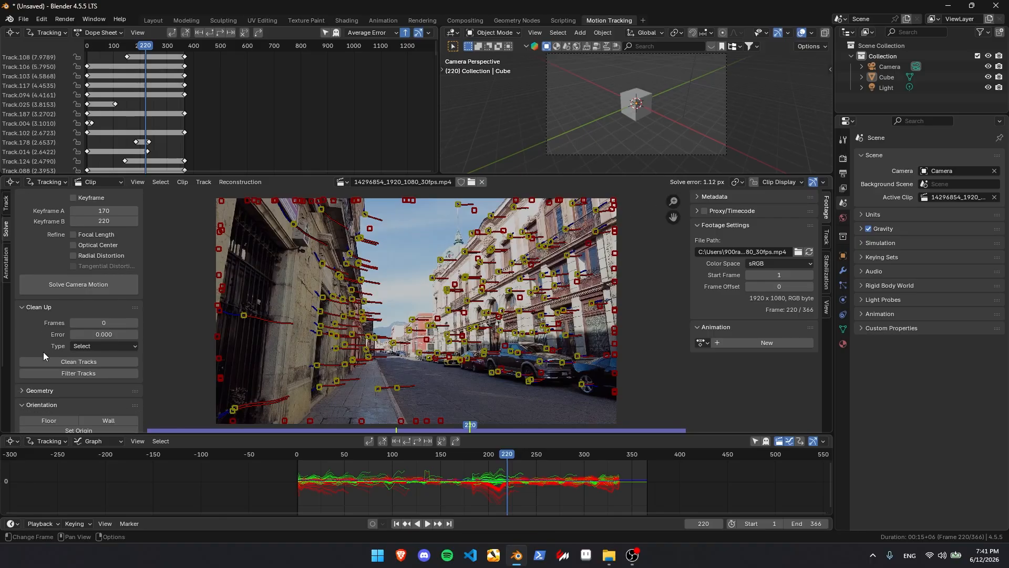
click(72, 361)
drag(247, 409, 280, 409)
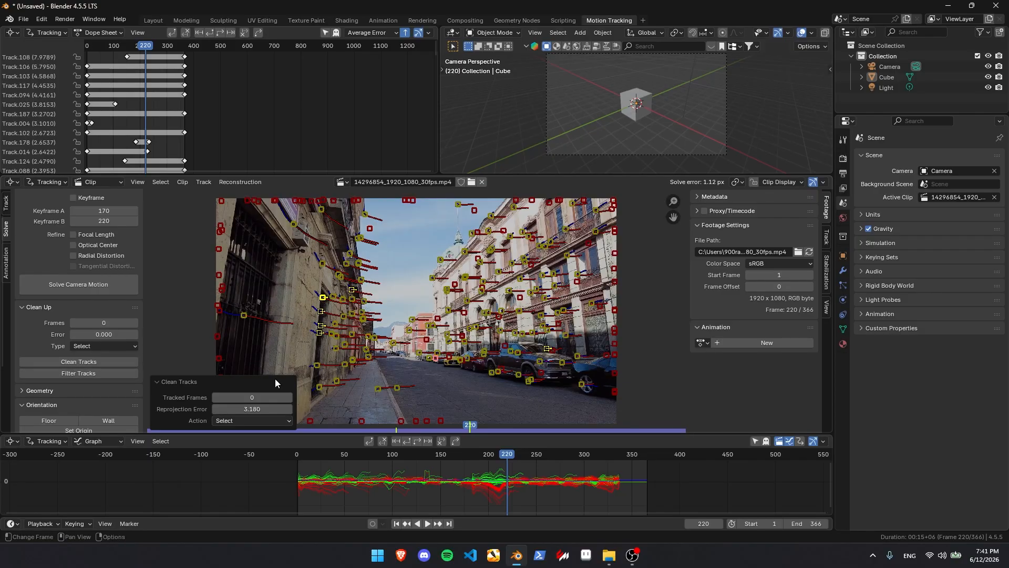
key(Delete)
click(321, 351)
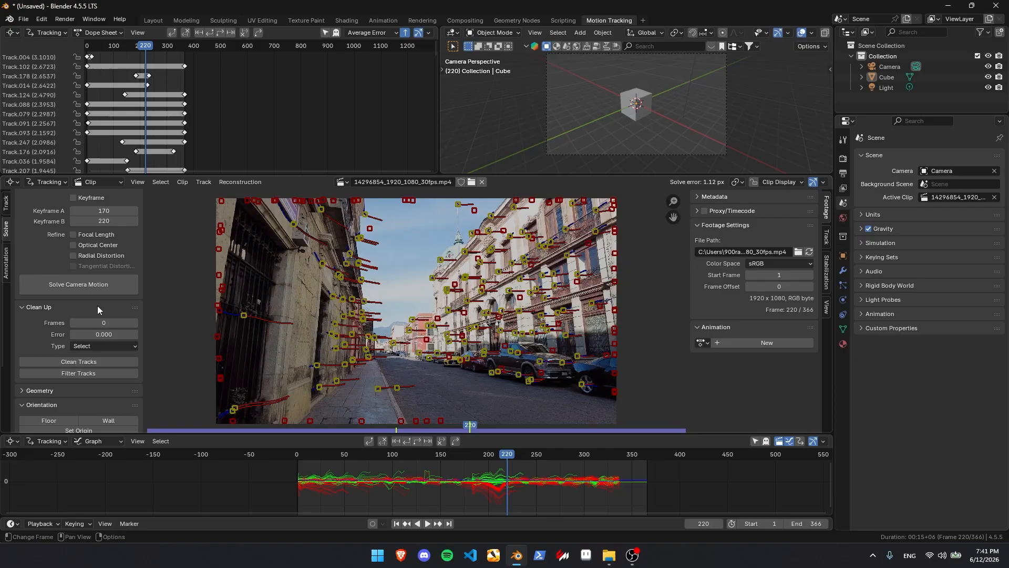
click(99, 283)
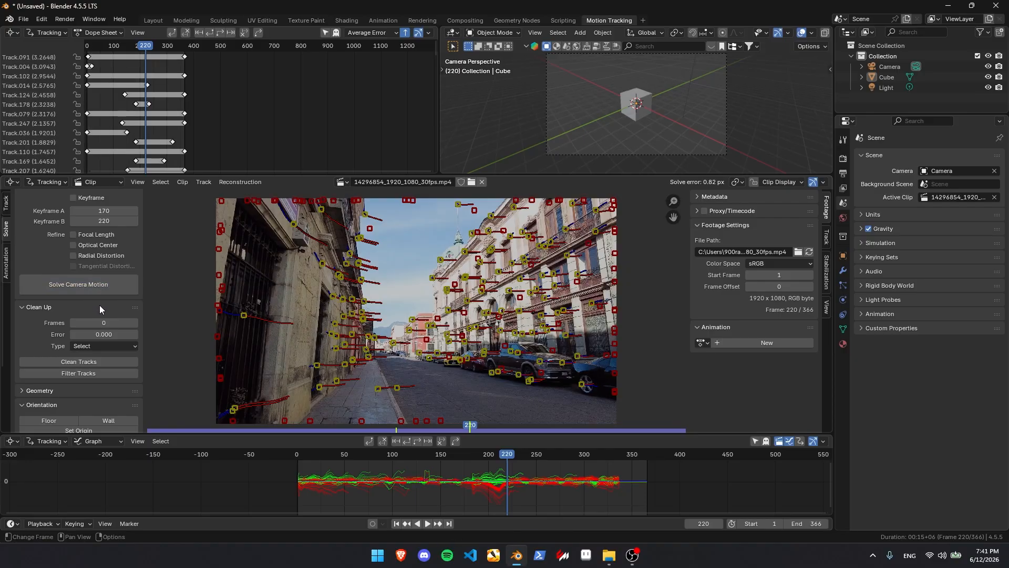
Select the tracks above a reprojection error of 3.200, delete them, and solve the camera motion again
drag(374, 452, 346, 453)
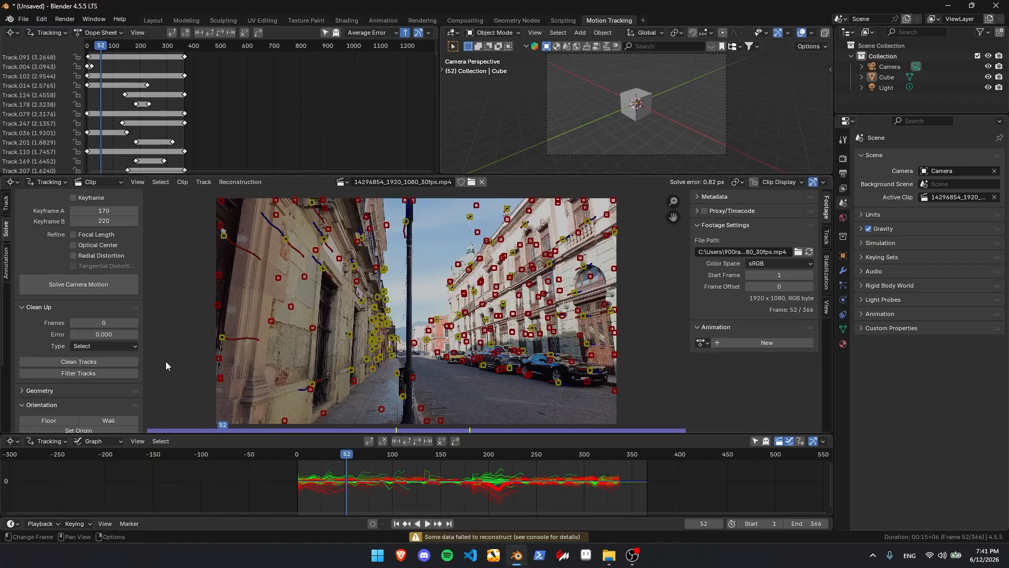
click(93, 362)
mouse_move(252, 409)
mouse_down()
mouse_move(279, 409)
mouse_move(268, 409)
mouse_up()
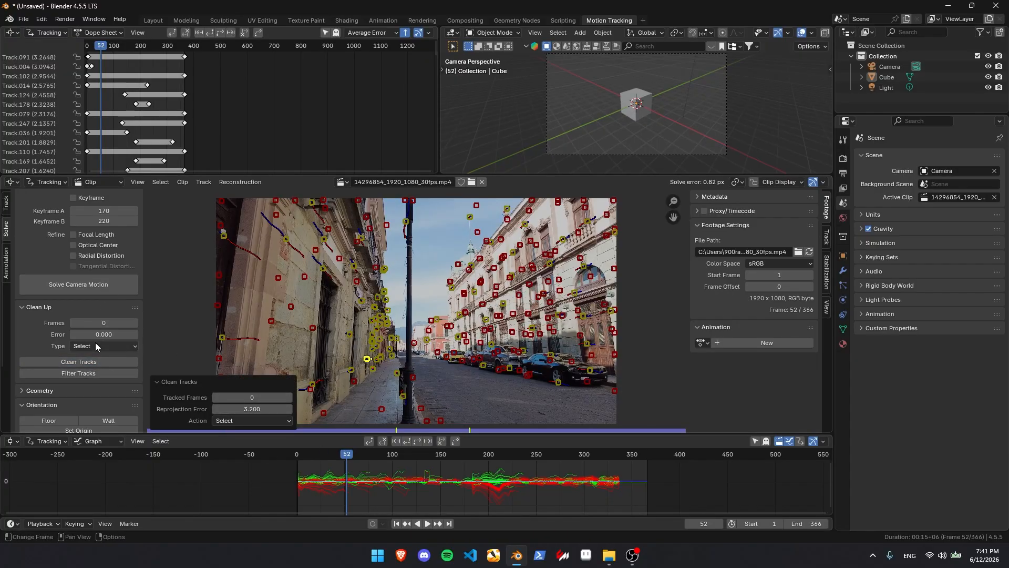
click(98, 286)
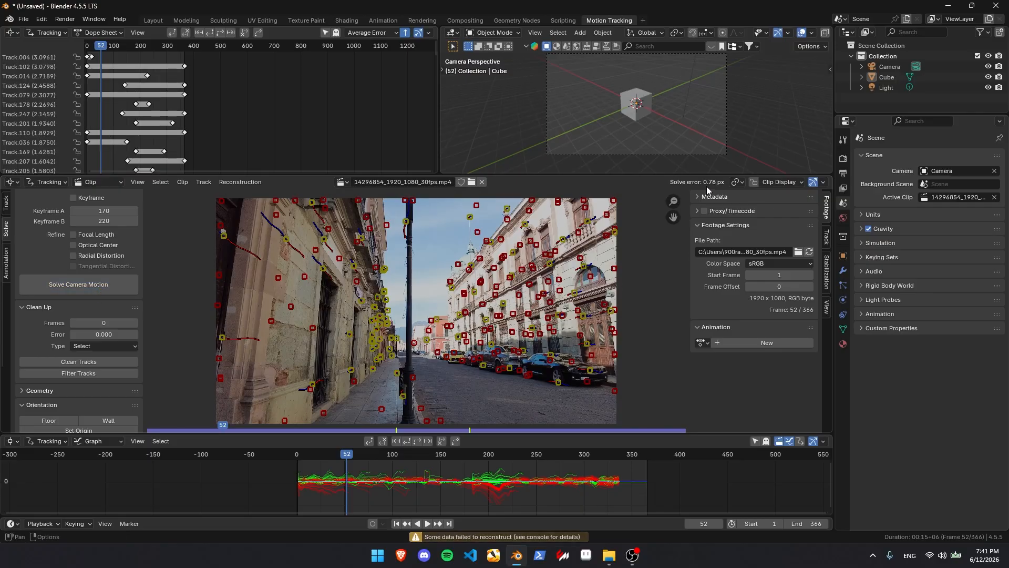
On frame 280, define the floor plane from three ground markers: two beside the pickup truck and one near the curb
drag(455, 453, 537, 456)
scroll(105, 341, down, 5)
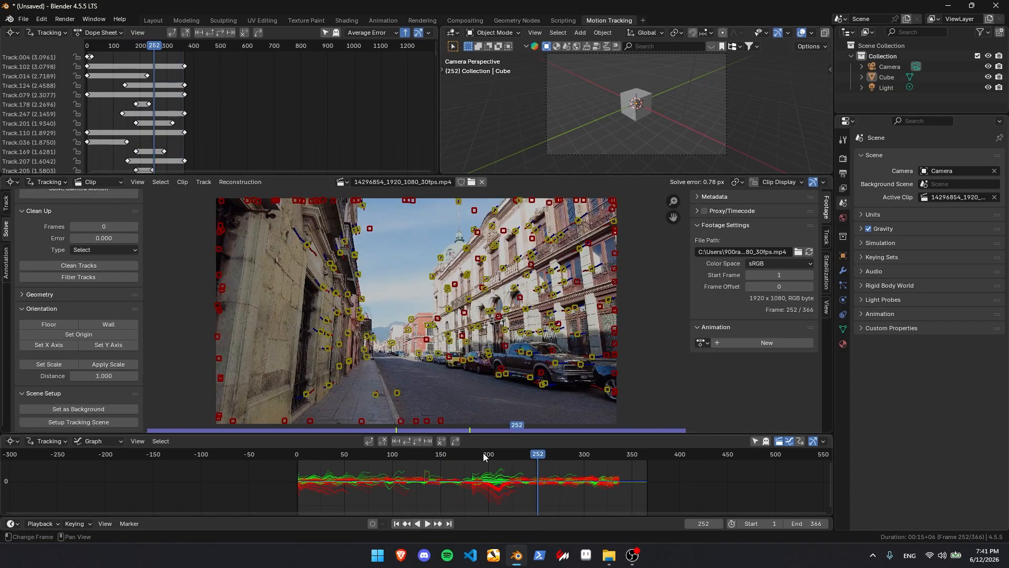
drag(484, 452, 560, 451)
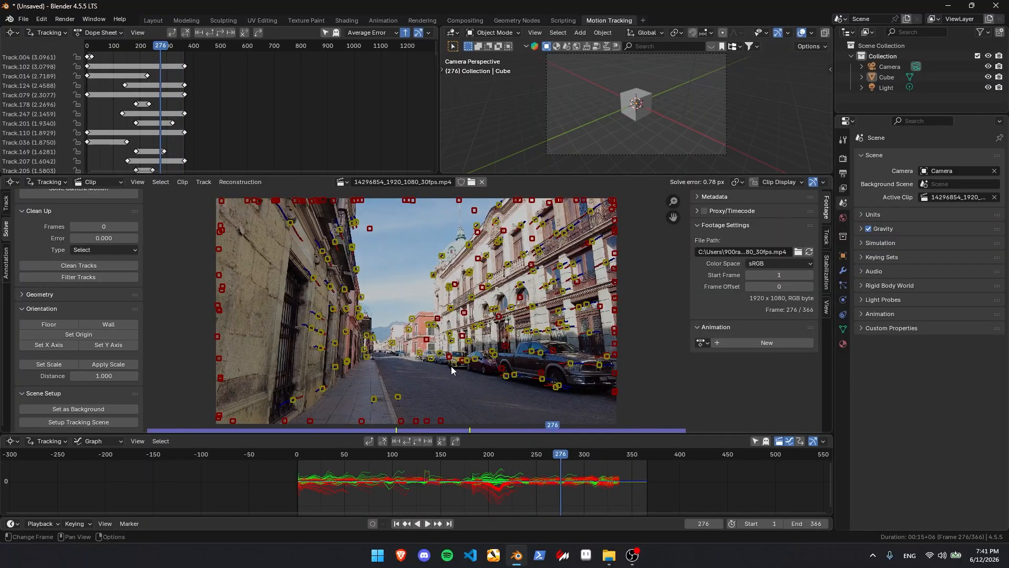
click(565, 452)
click(507, 377)
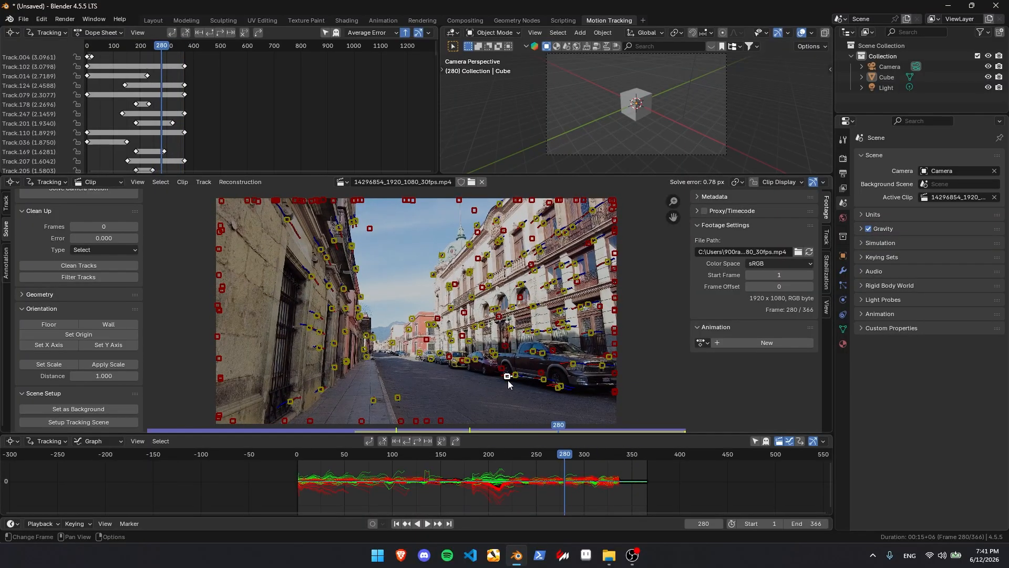
click(557, 388)
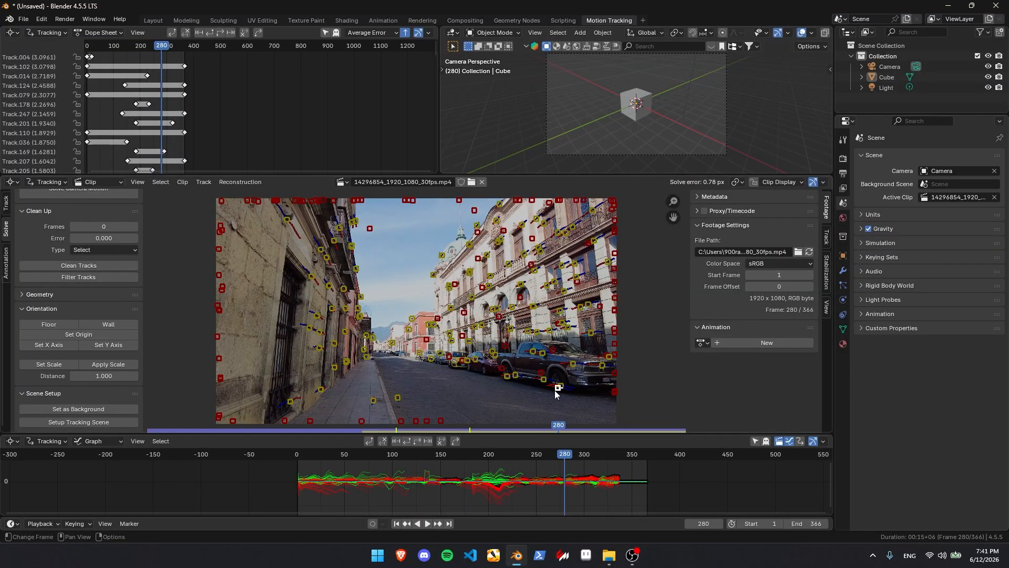
shift+click(507, 378)
click(61, 325)
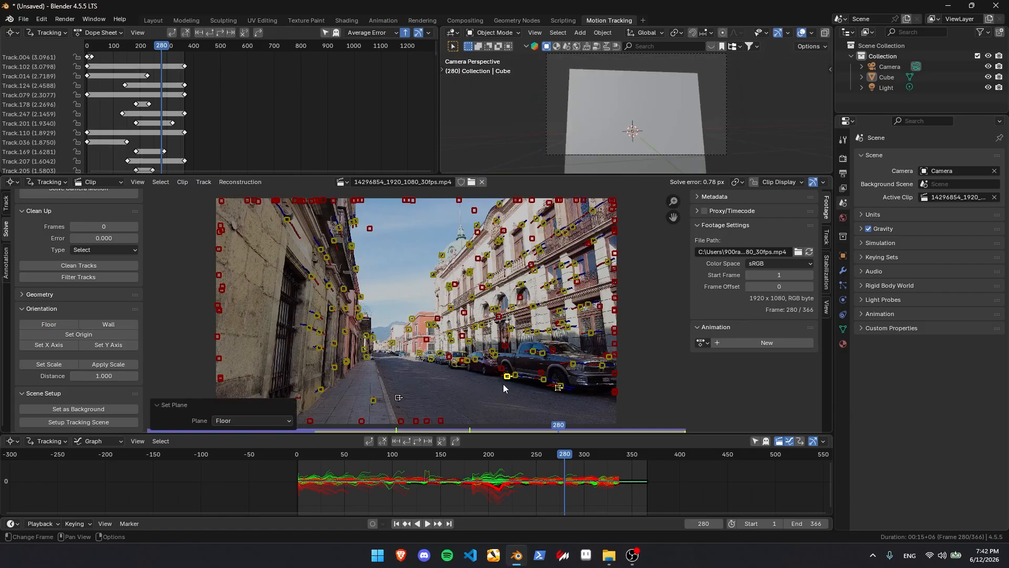
Set the scene origin at the road marker near the curb and the X axis through the ground marker behind the pickup
click(398, 397)
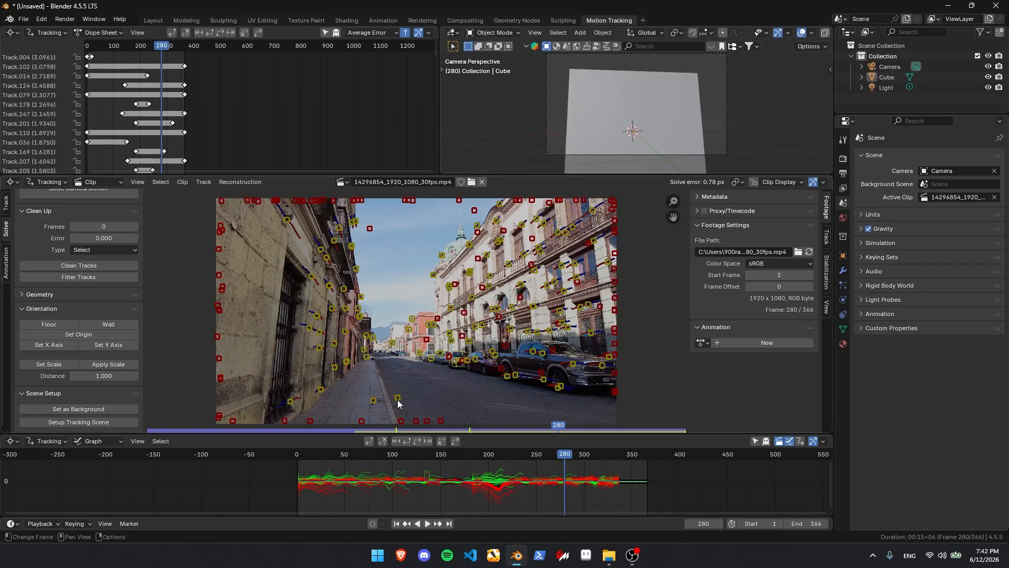
click(74, 336)
click(481, 392)
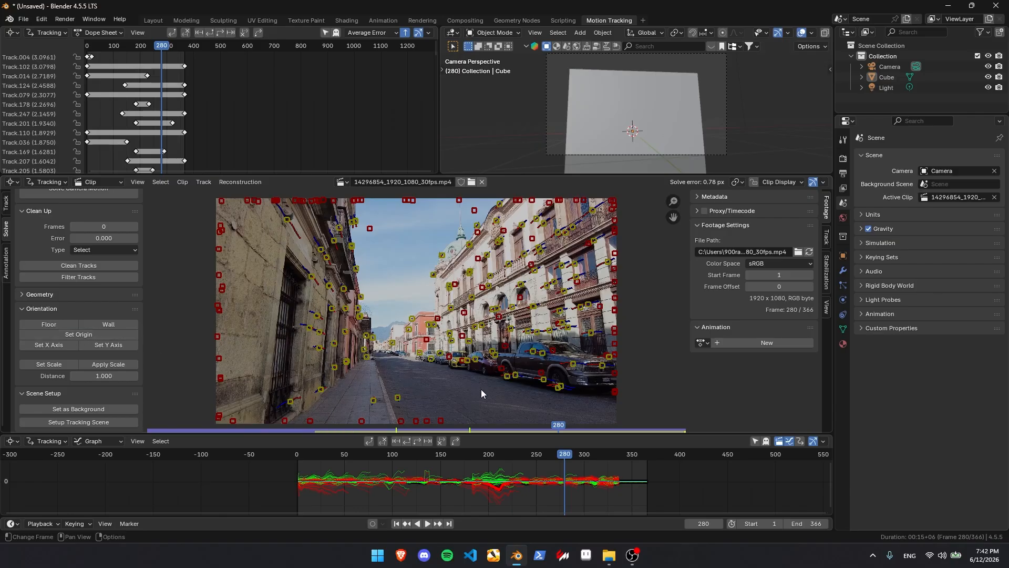
click(507, 378)
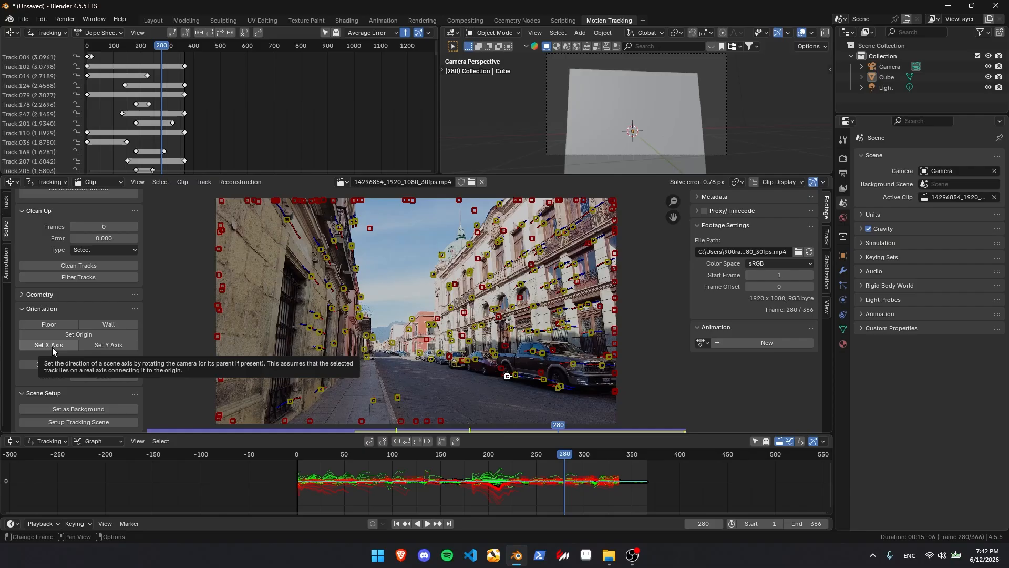
click(52, 346)
click(423, 393)
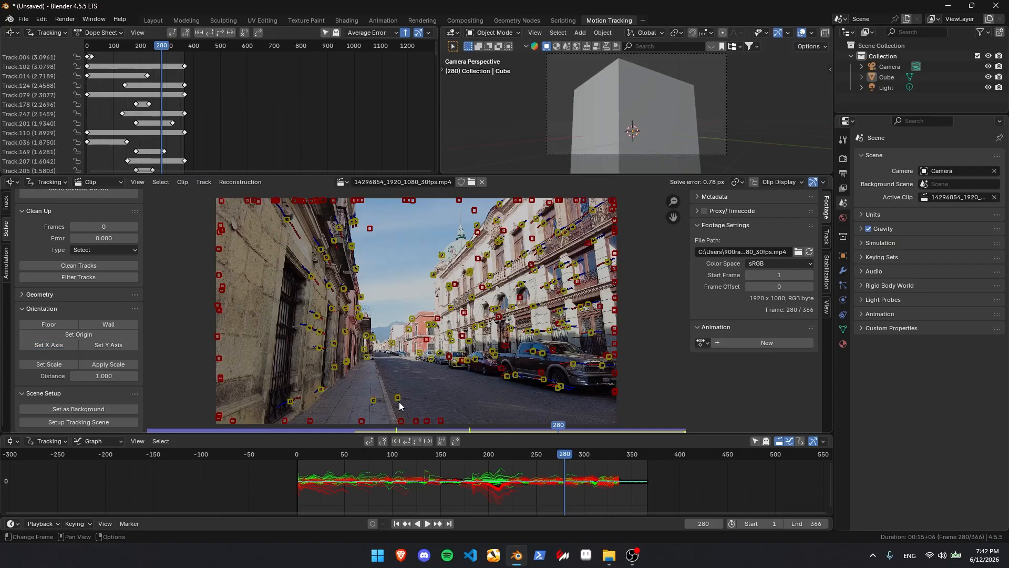
Set the scene scale with a distance of 0.2 between the origin marker and the neighbouring sidewalk marker
click(397, 400)
click(398, 399)
shift+click(371, 402)
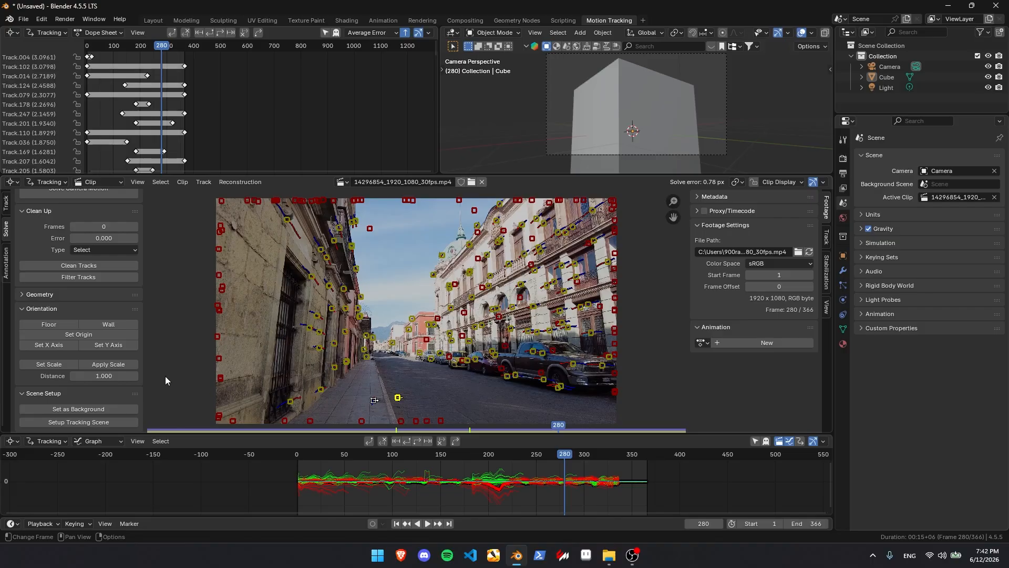
click(49, 364)
click(268, 420)
text(0.2)
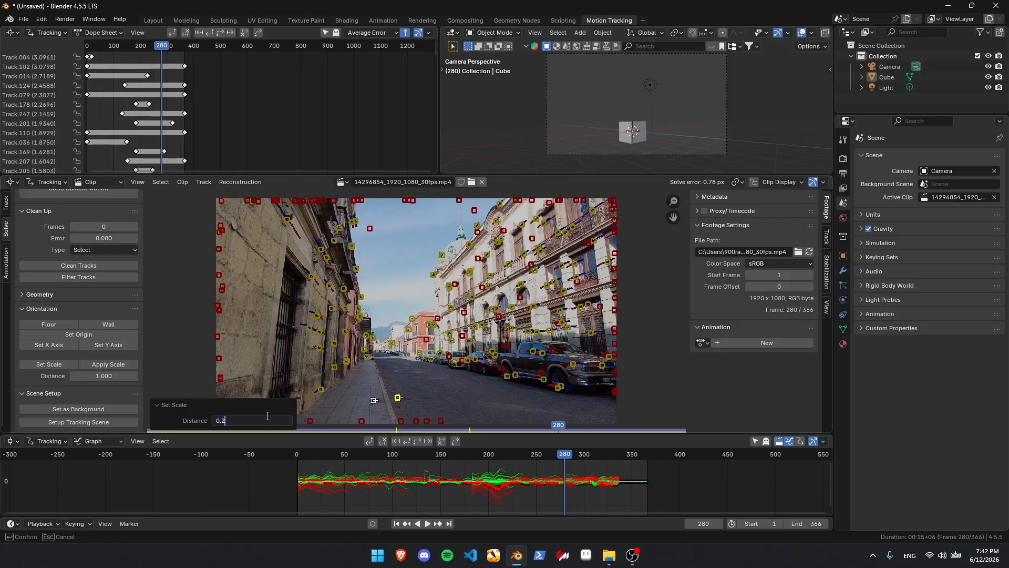
key(Return)
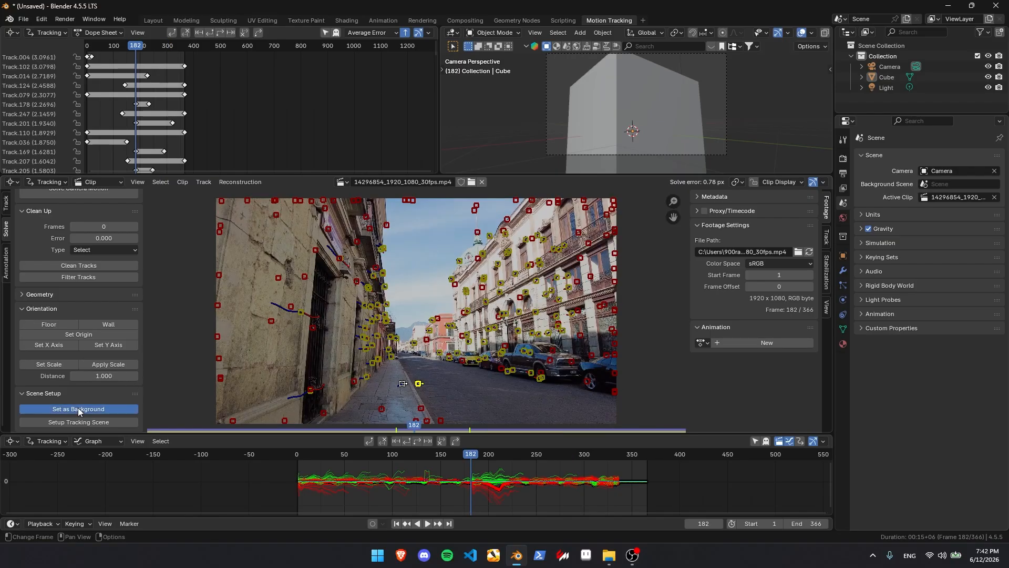
Use the clip as the camera background, set up the tracking scene, and check the cube in an enlarged camera view up to frame 63
click(78, 409)
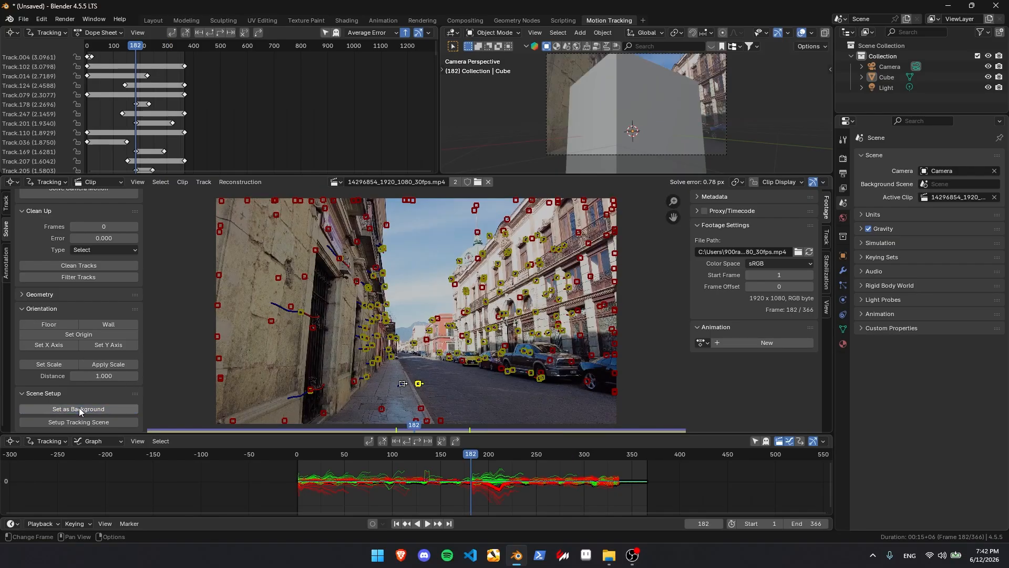
click(80, 422)
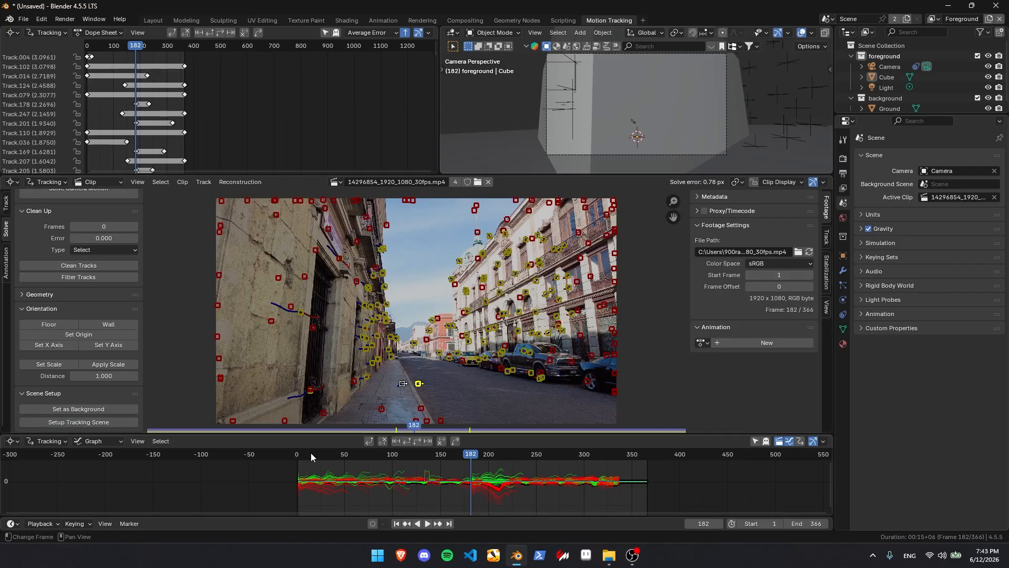
drag(553, 176, 553, 277)
key(Left)
drag(300, 453, 357, 453)
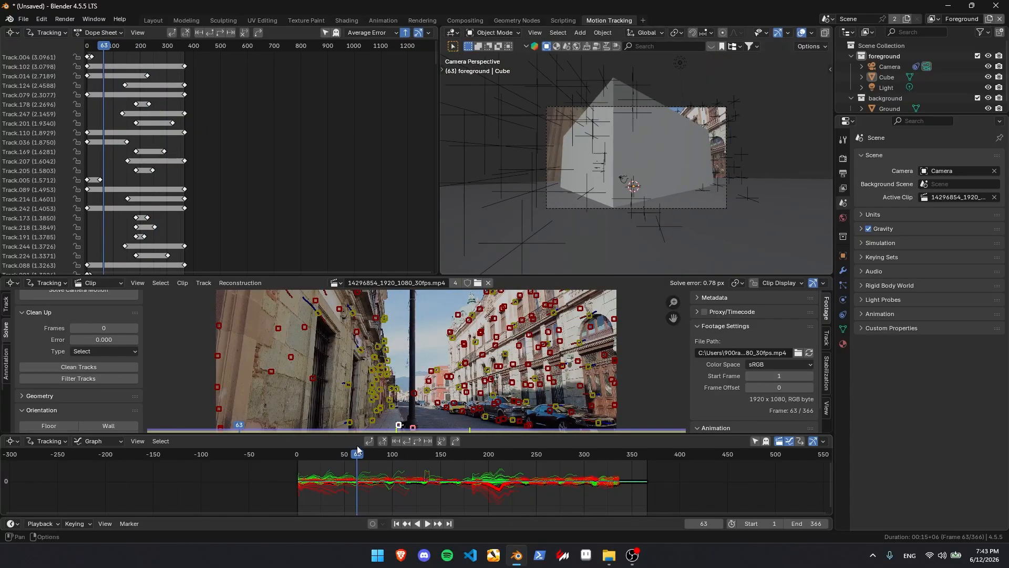
In the Layout workspace, scale the cube to 0.5 on all axes and set its Z location to 0.5 m
click(152, 20)
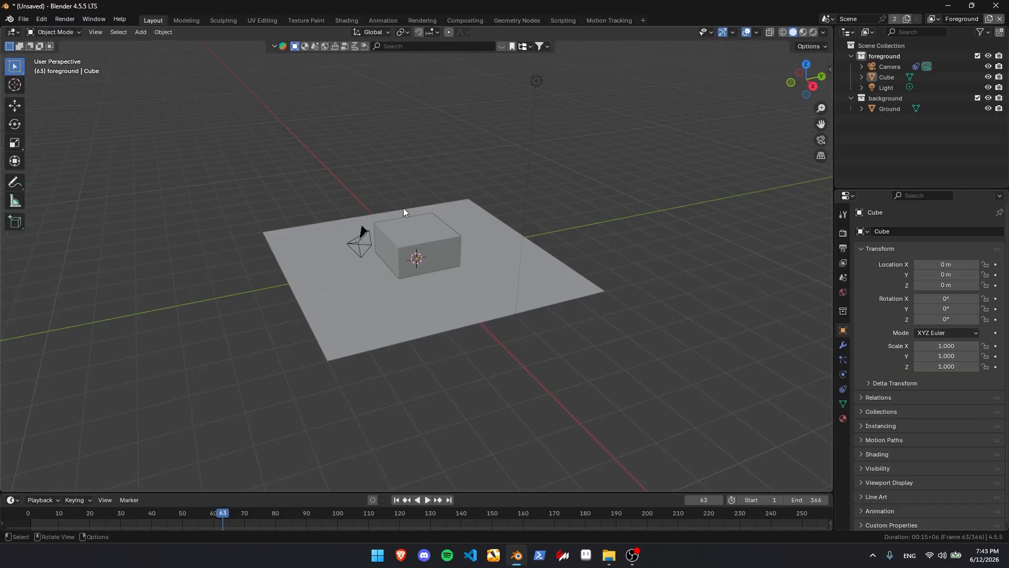
click(423, 236)
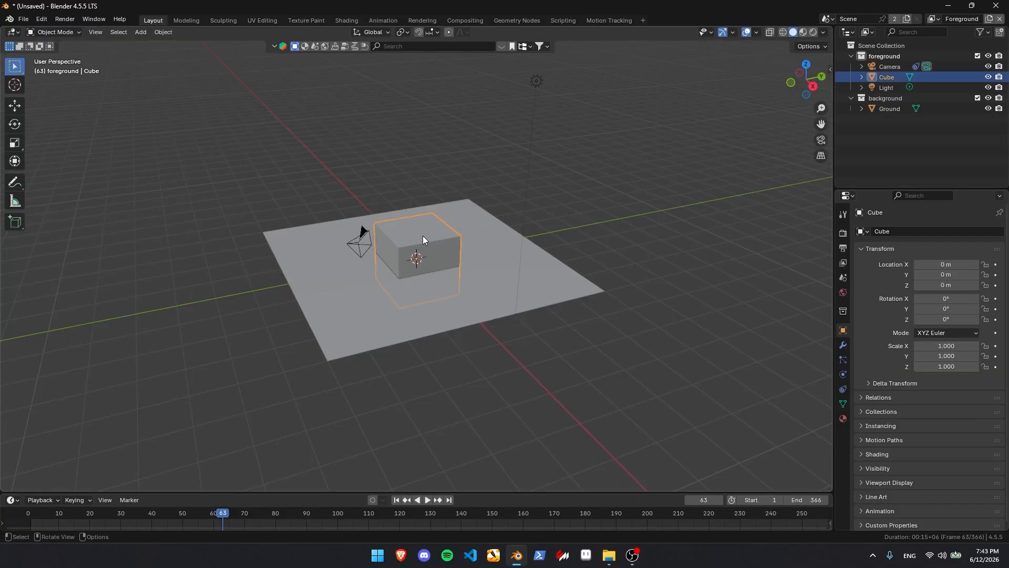
click(683, 185)
key(n)
key(n)
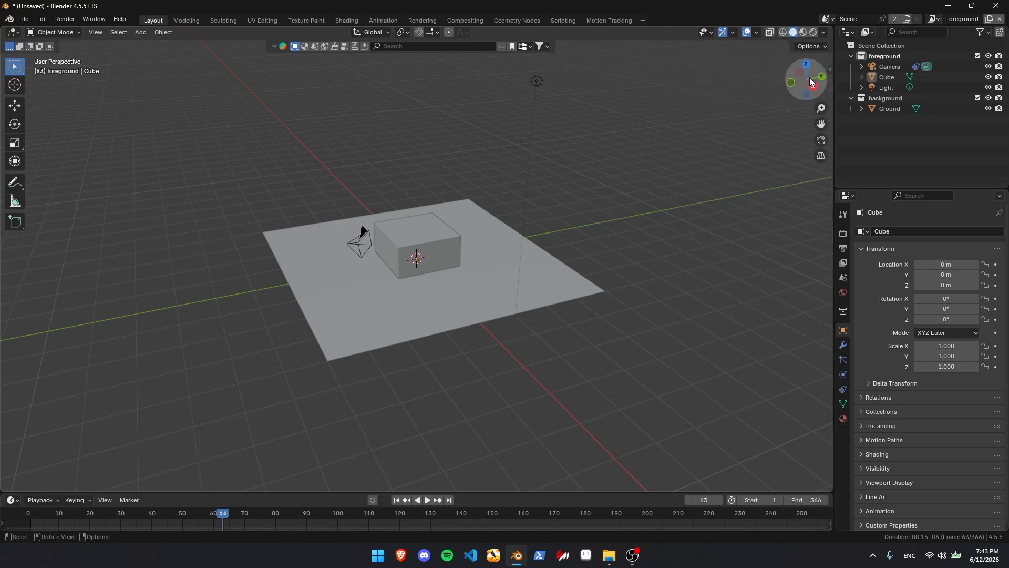
key(n)
key(n)
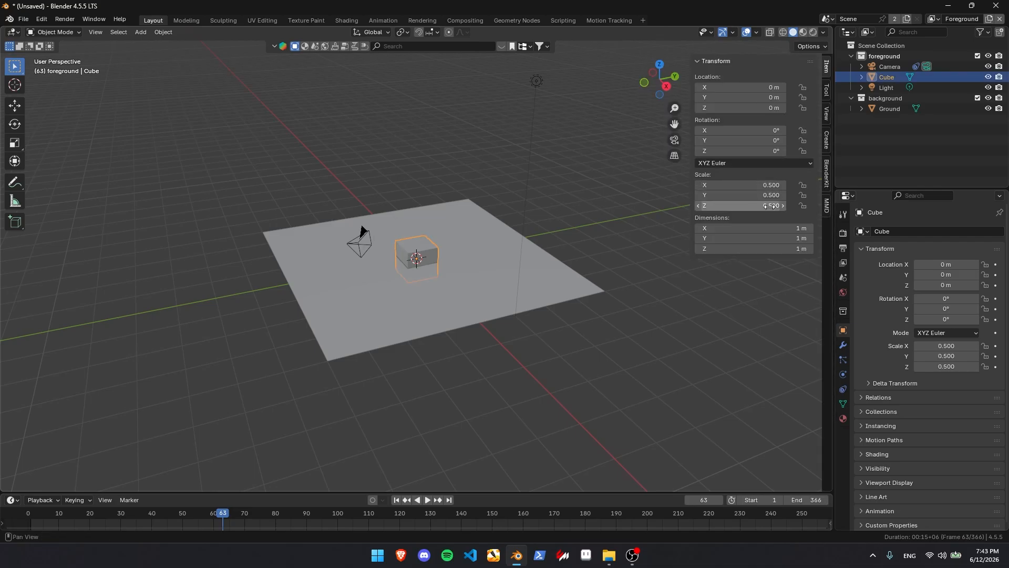
click(768, 105)
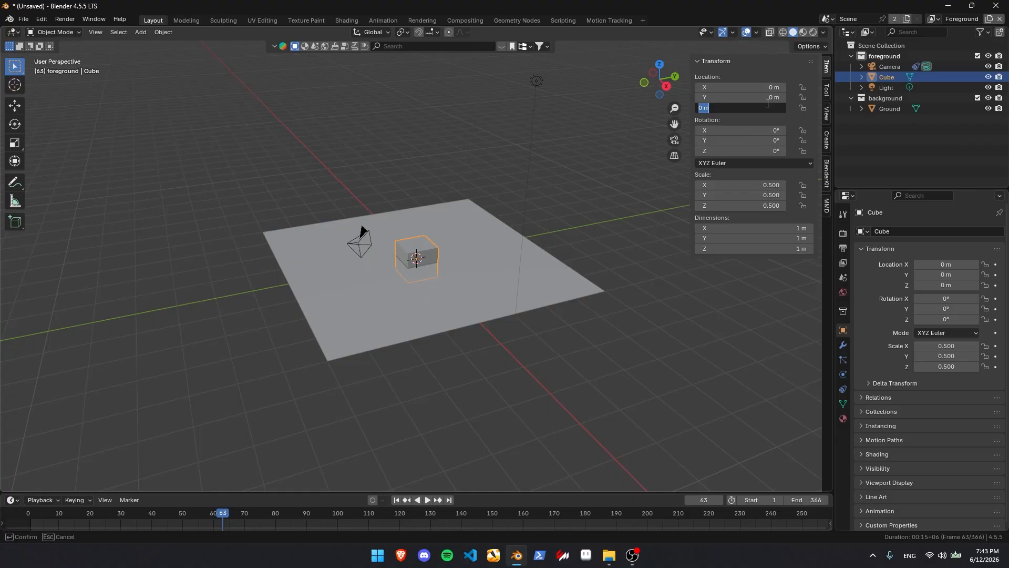
text(0.5)
key(Return)
In the Motion Tracking workspace, rescale the scene with a marker distance of about 0.91 and check the cube at frame 300
click(609, 20)
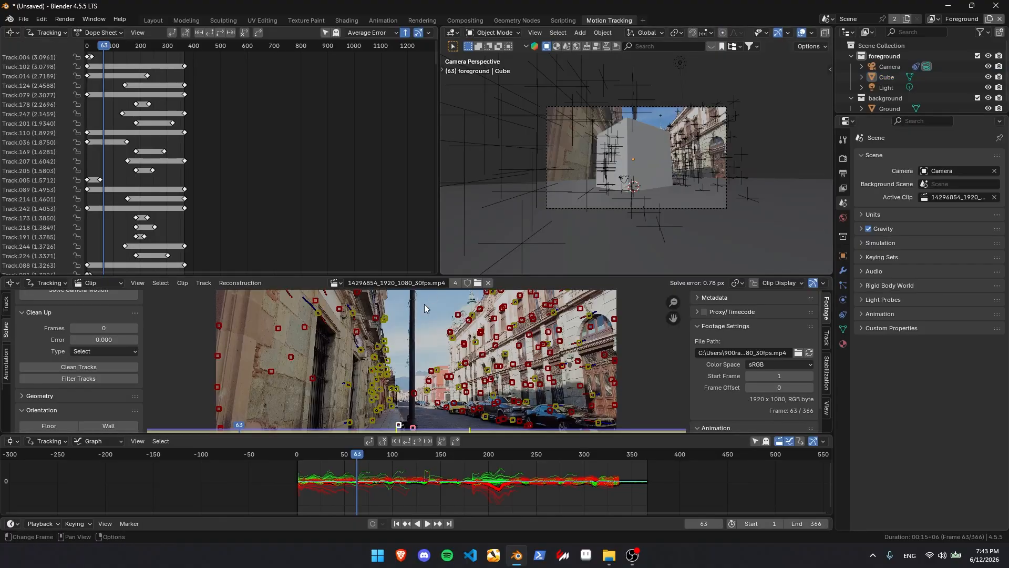
drag(324, 454, 371, 444)
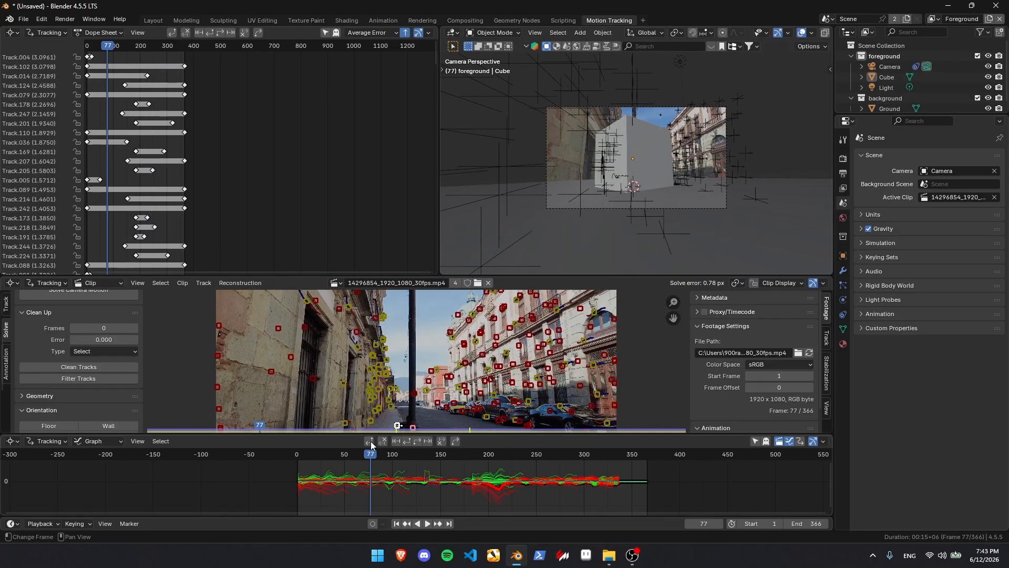
scroll(107, 358, down, 5)
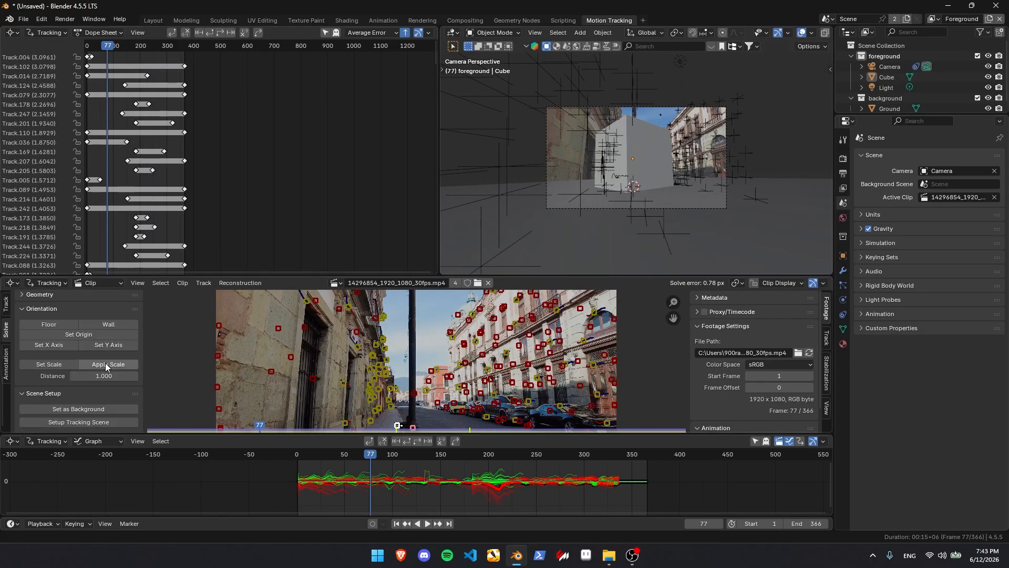
click(62, 364)
mouse_move(252, 421)
mouse_down()
mouse_move(234, 421)
mouse_move(258, 421)
mouse_up()
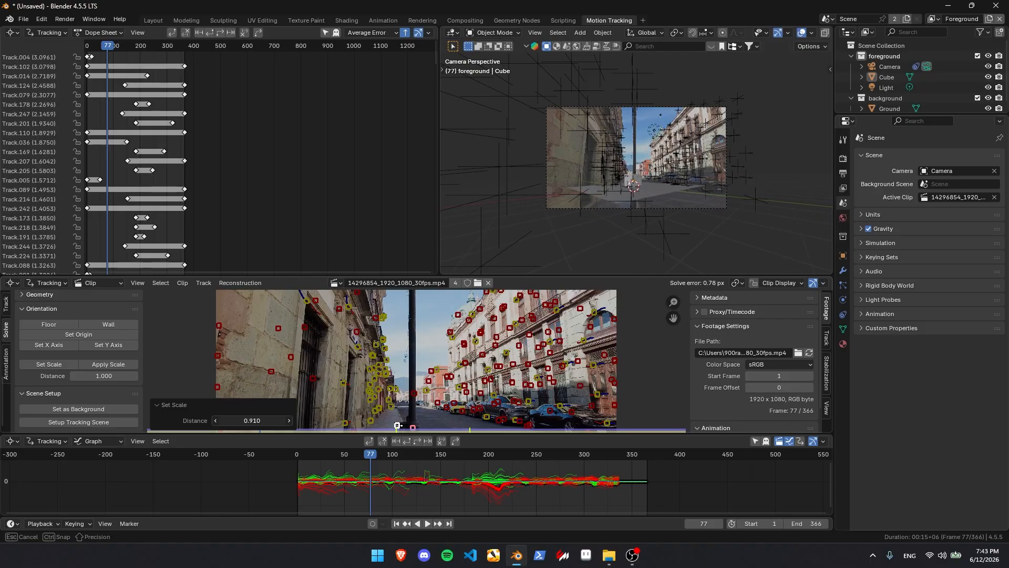
drag(398, 425, 588, 425)
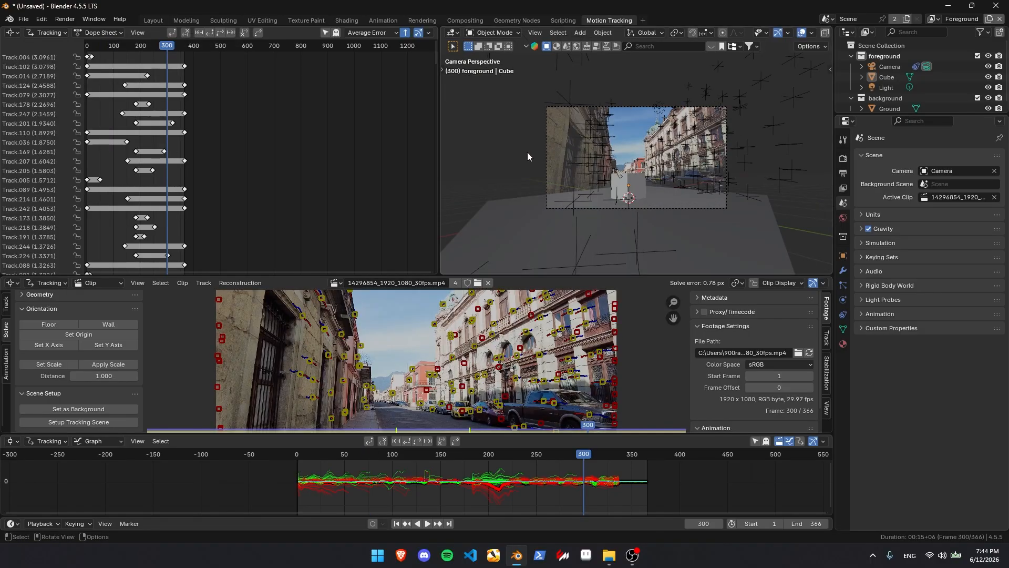
In the Layout workspace, look through the camera and scrub to frame 191 to check the cube against the footage
click(151, 20)
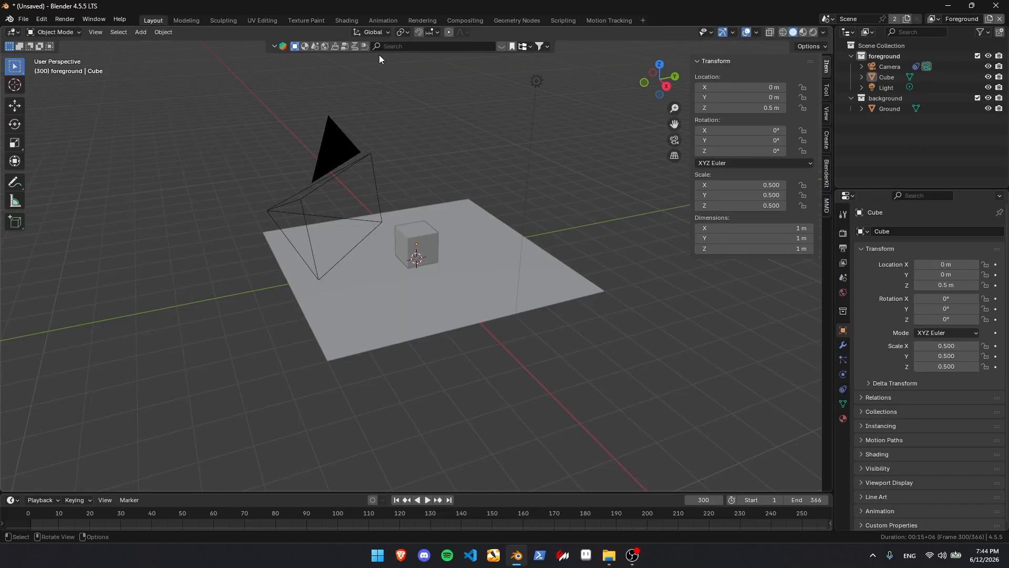
click(676, 142)
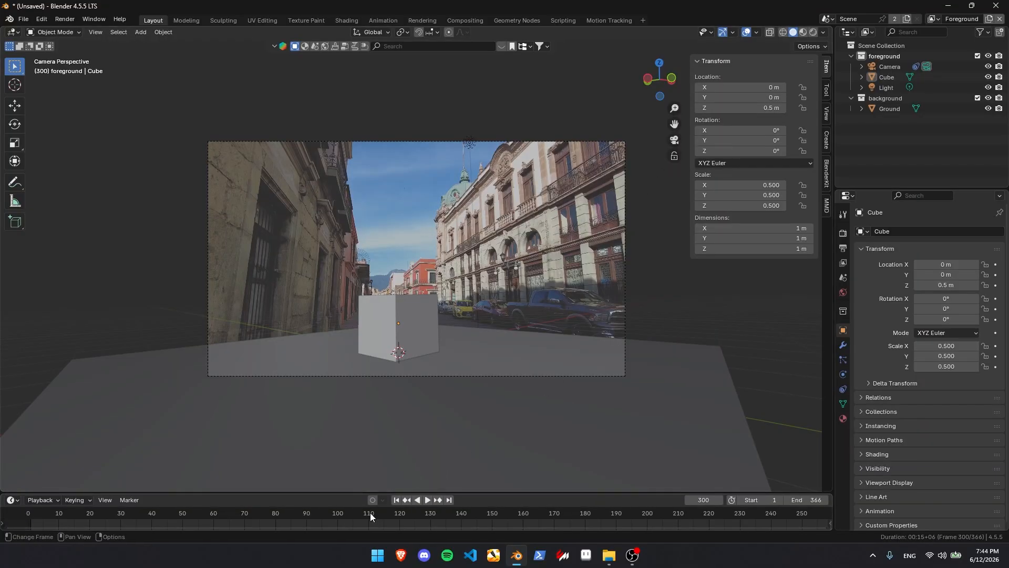
drag(370, 512, 620, 495)
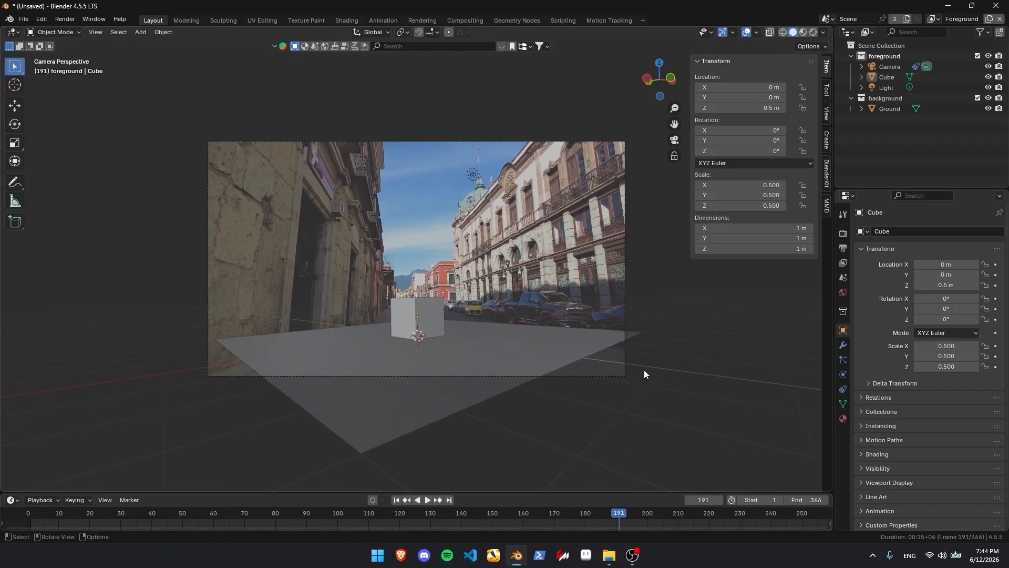
For the camera's background clip, enable Render Undistorted and set the opacity to 1.000
click(897, 67)
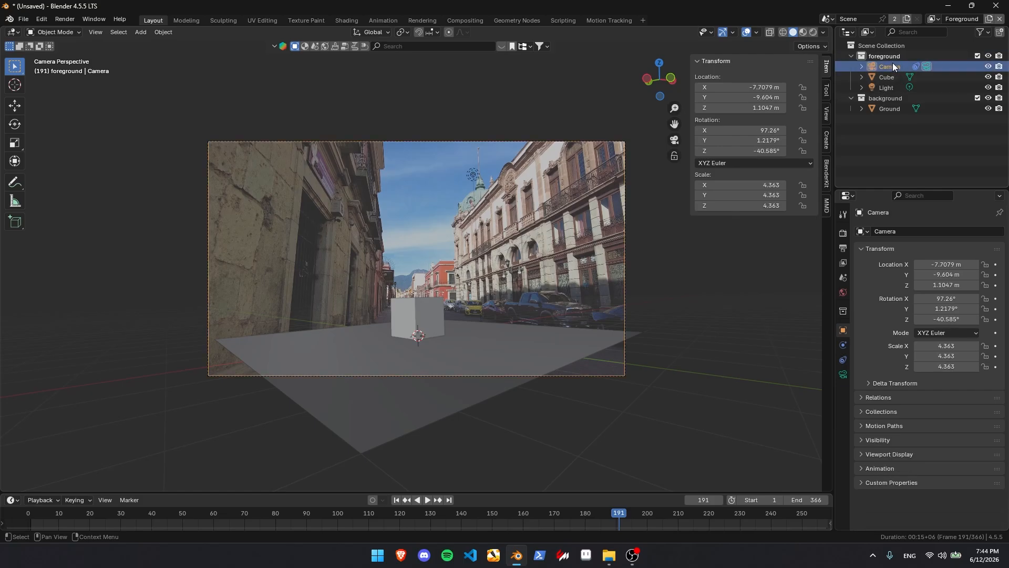
click(843, 374)
click(893, 408)
scroll(894, 408, down, 5)
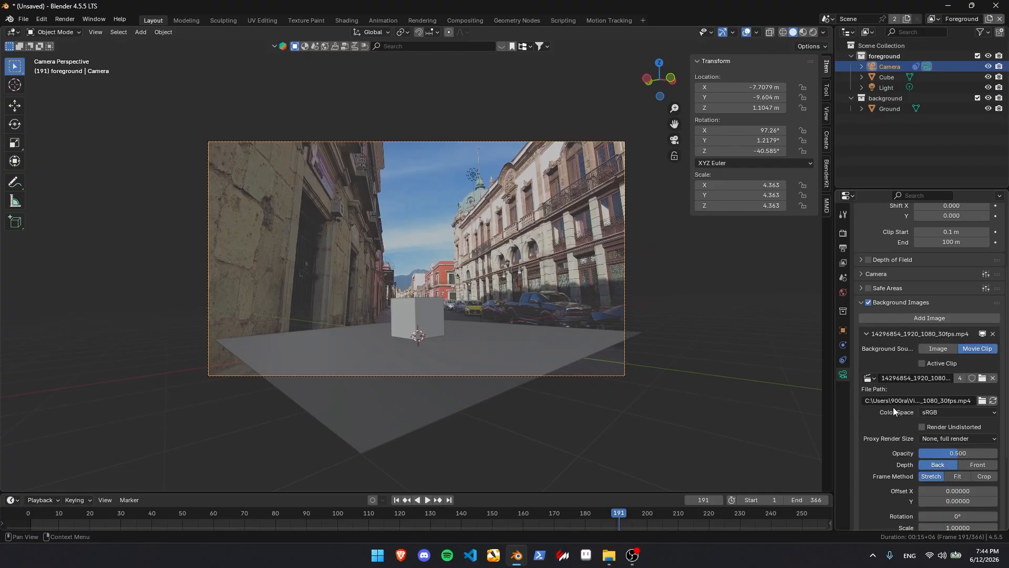
click(925, 427)
scroll(904, 436, down, 4)
drag(954, 368, 997, 368)
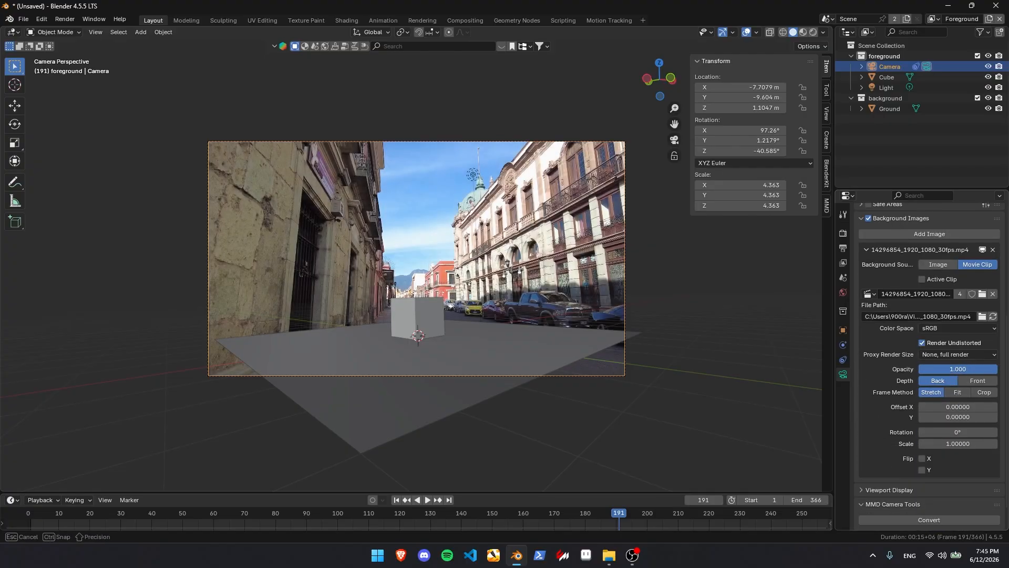
In the render settings, turn off motion blur and make the film transparent
click(844, 234)
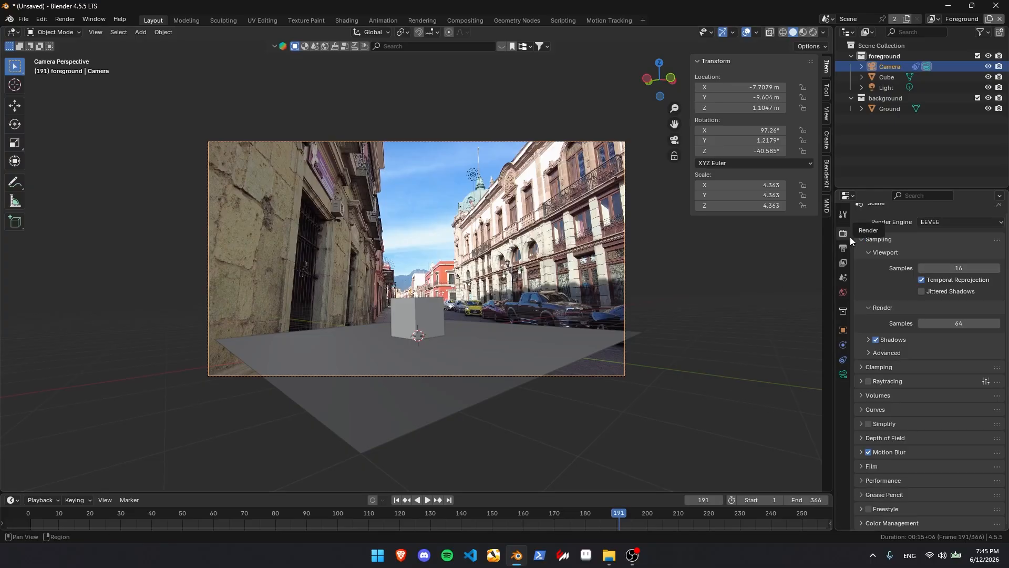
click(862, 465)
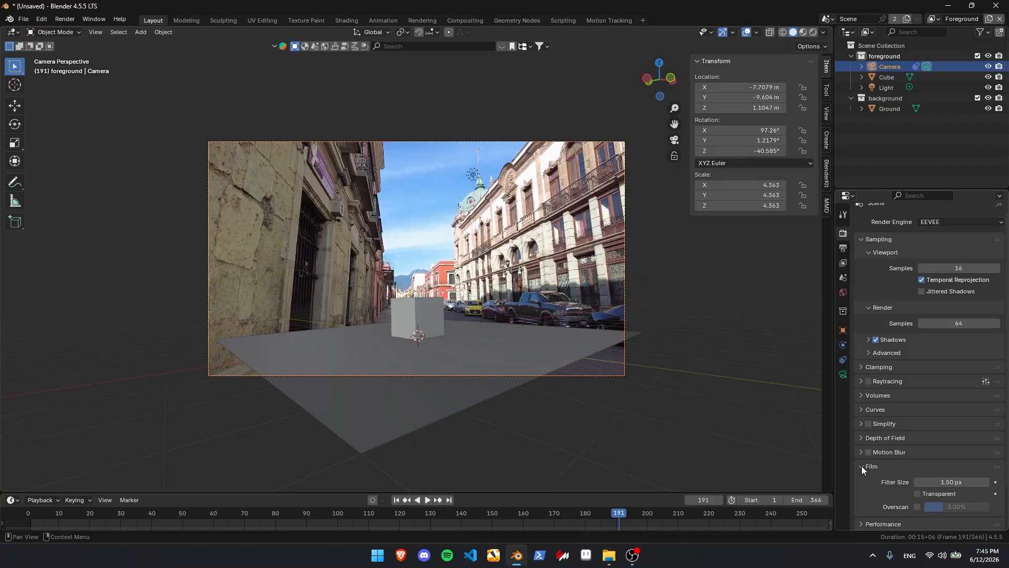
click(917, 493)
scroll(901, 485, down, 2)
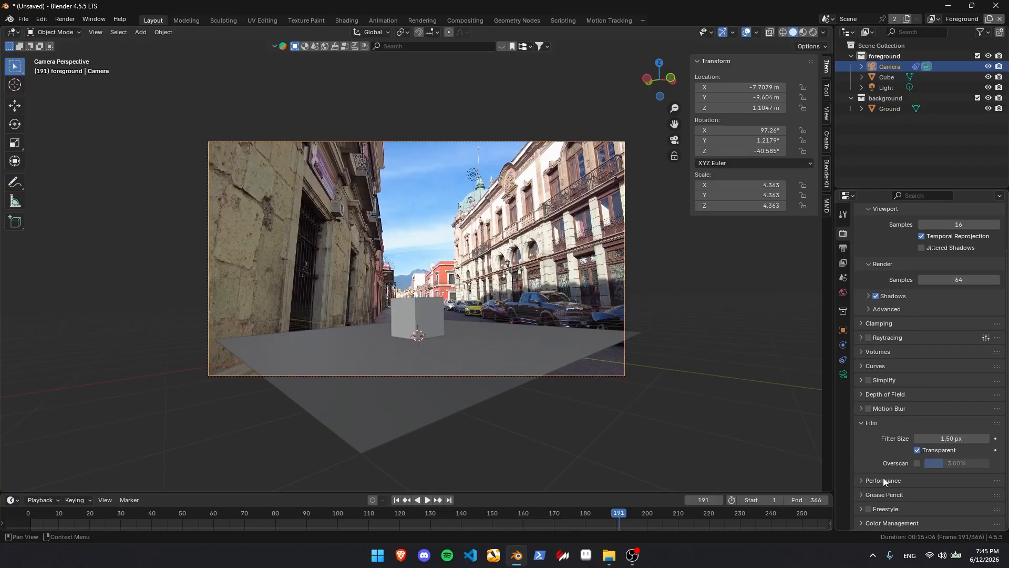
Set the color management view transform to Standard
click(865, 521)
scroll(864, 505, down, 6)
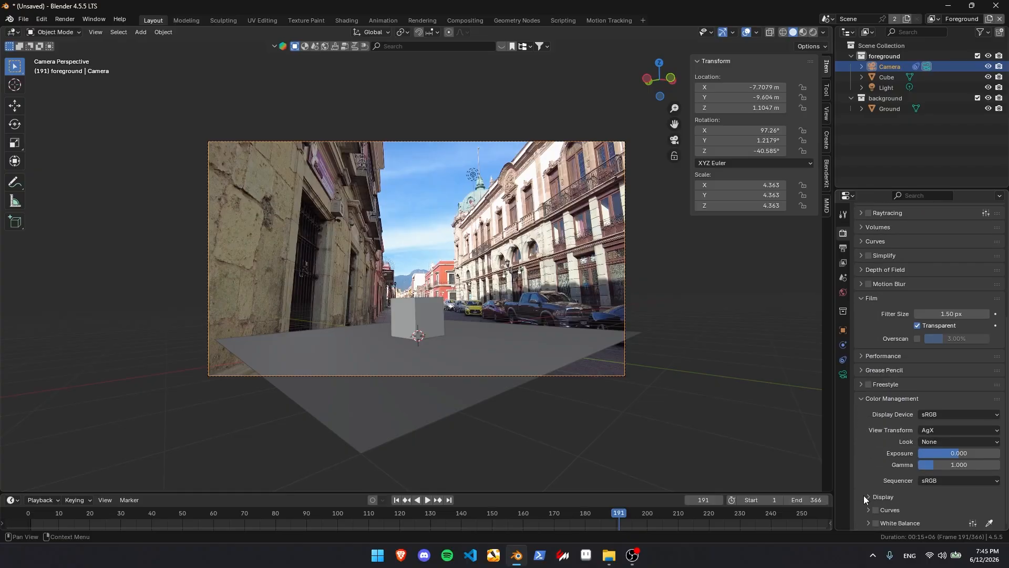
click(939, 431)
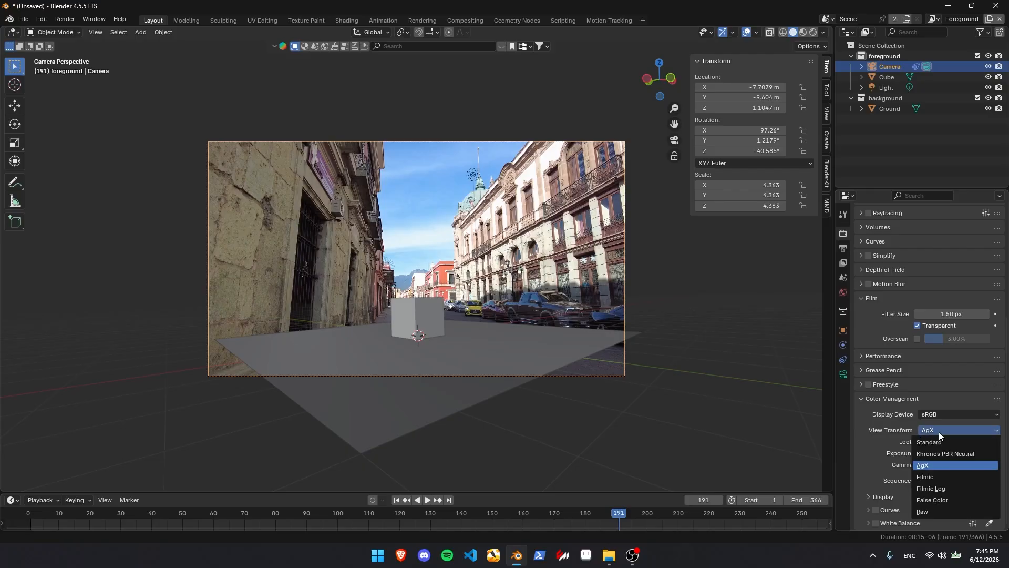
click(936, 441)
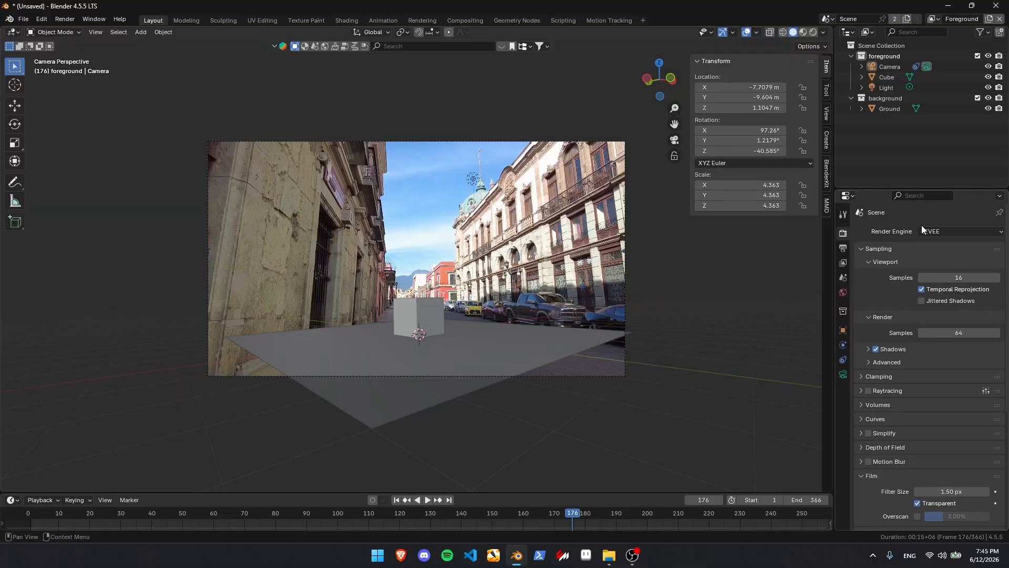
Set the render engine to Cycles with GPU Compute as the device and enable viewport denoising
click(941, 232)
click(935, 265)
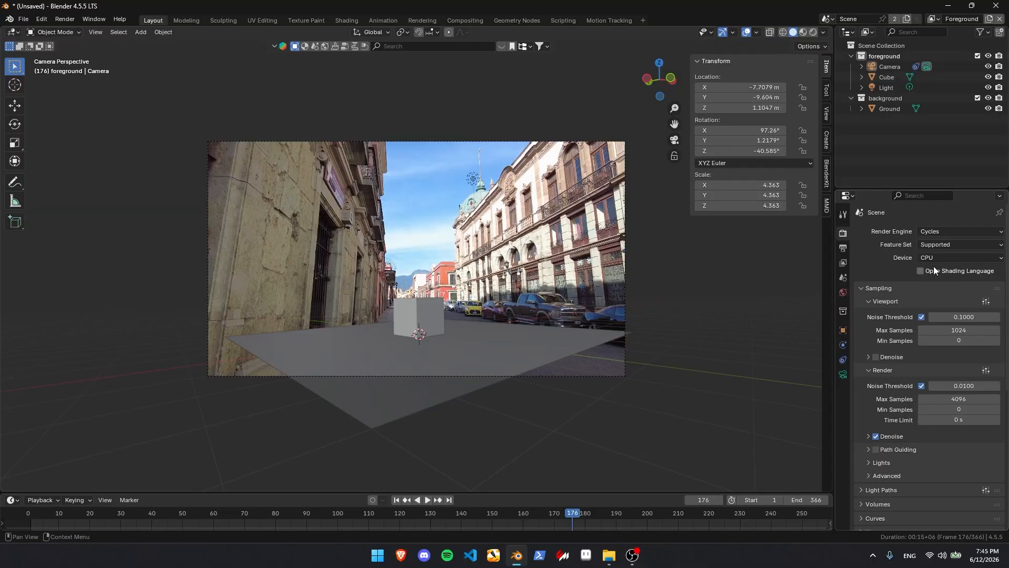
click(933, 258)
click(931, 277)
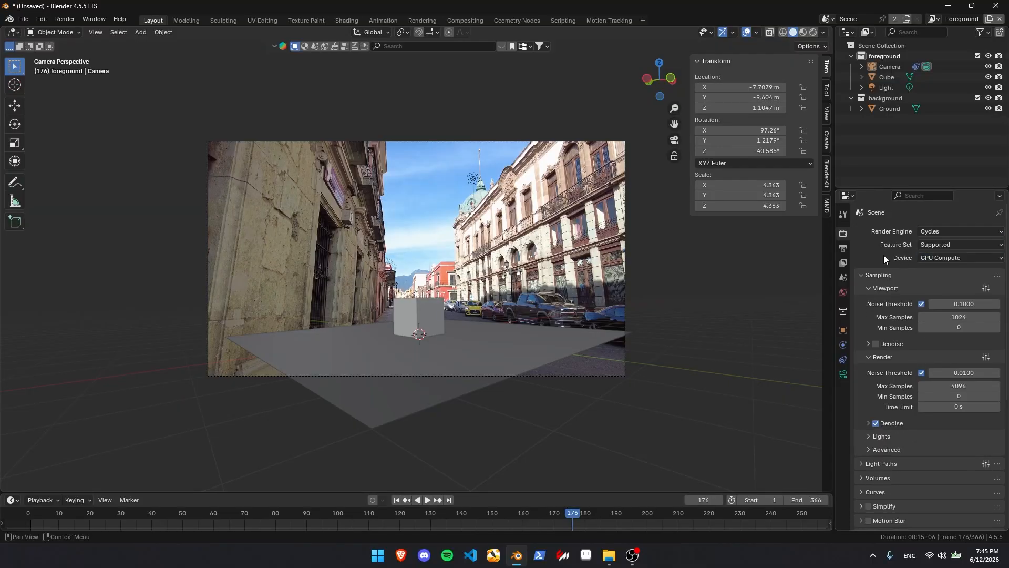
click(876, 344)
click(884, 345)
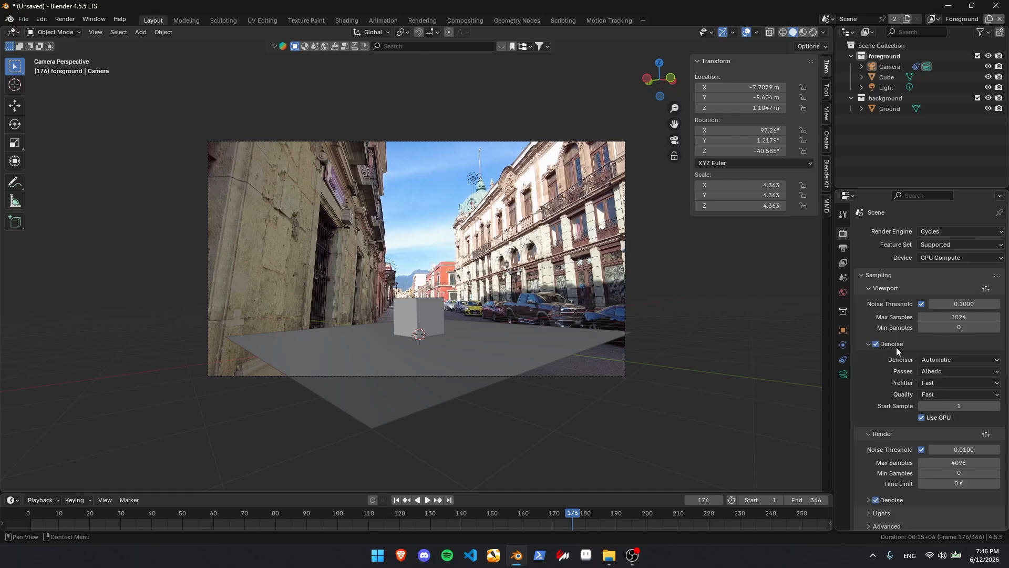
click(896, 345)
Delete the foreground and background collections while keeping their objects in the Scene Collection
click(882, 58)
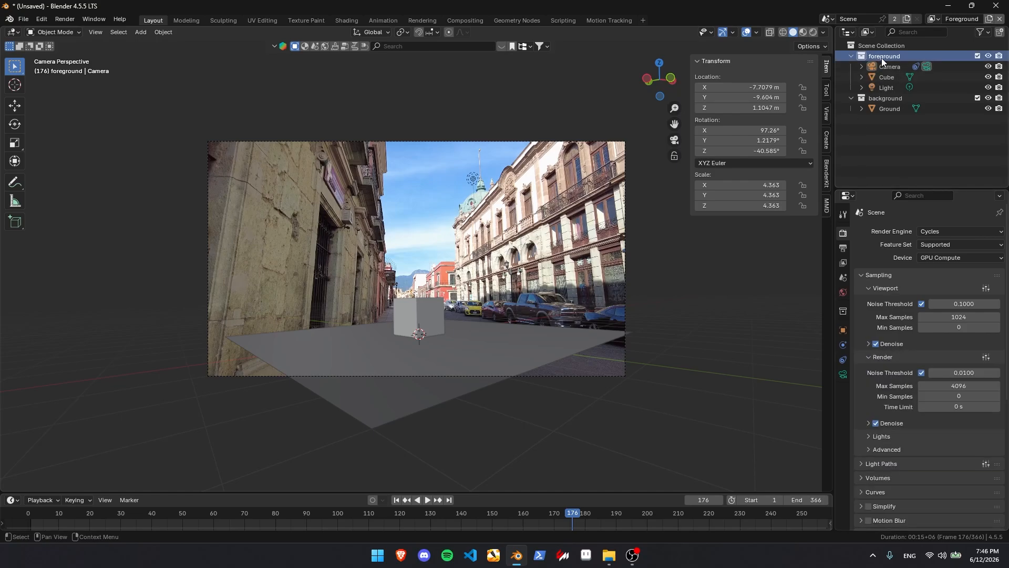
key(x)
click(886, 56)
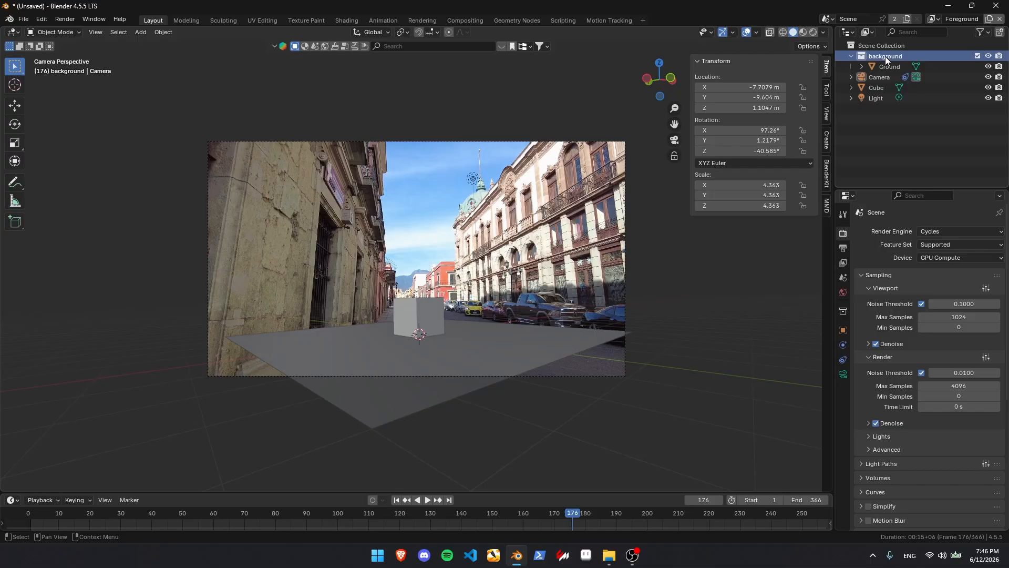
key(x)
Switch to the Background view layer and remove it, leaving only the Foreground view layer
click(934, 19)
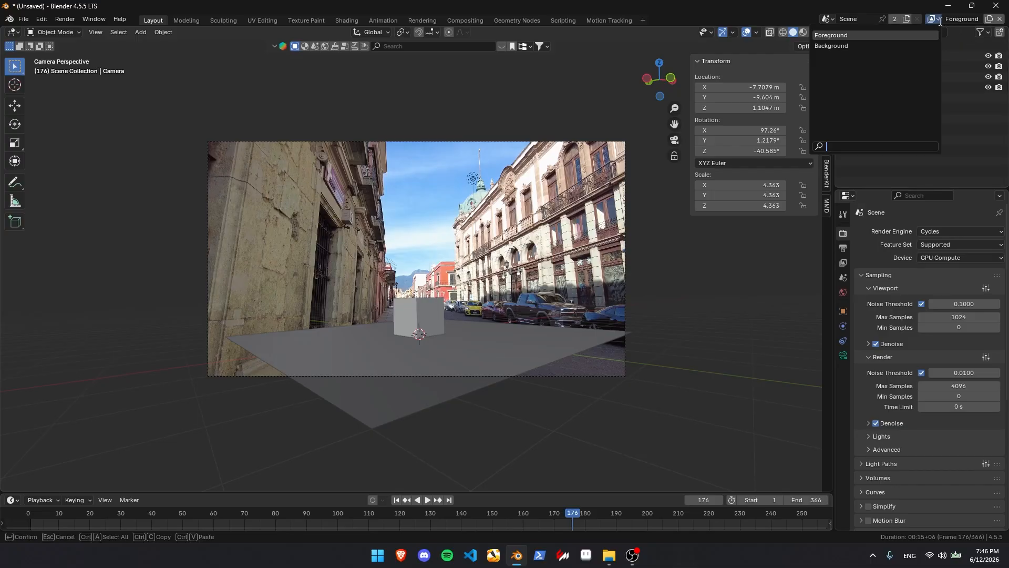
click(880, 46)
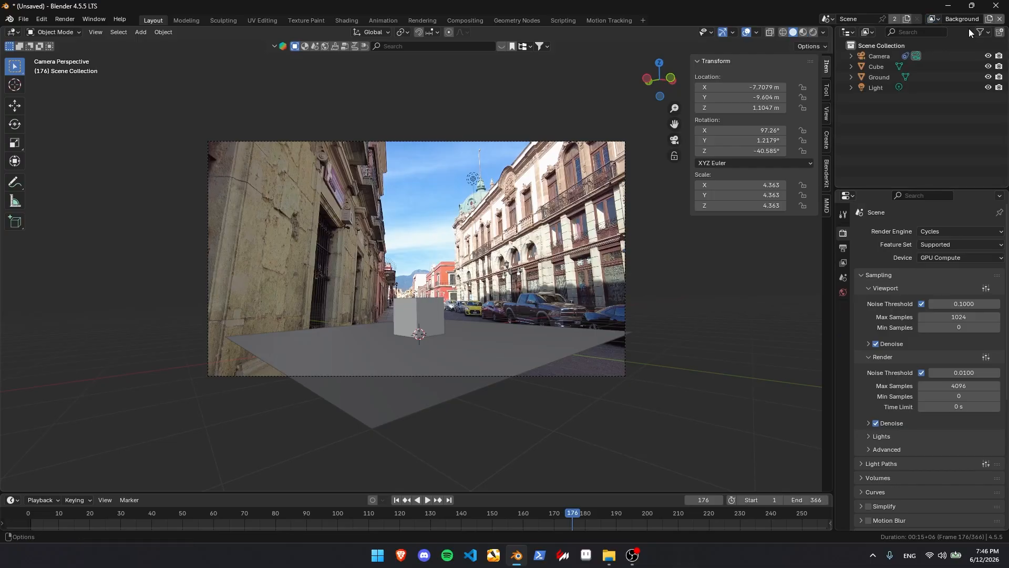
click(1000, 20)
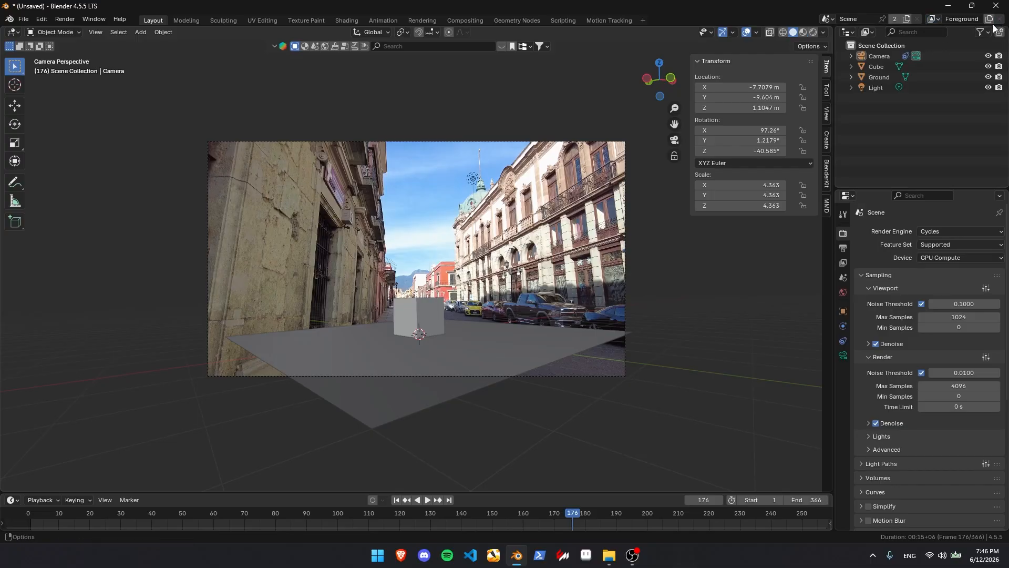
Set the viewport to rendered shading and scrub to frame 254 to check the cube and its shadow on the footage
click(812, 33)
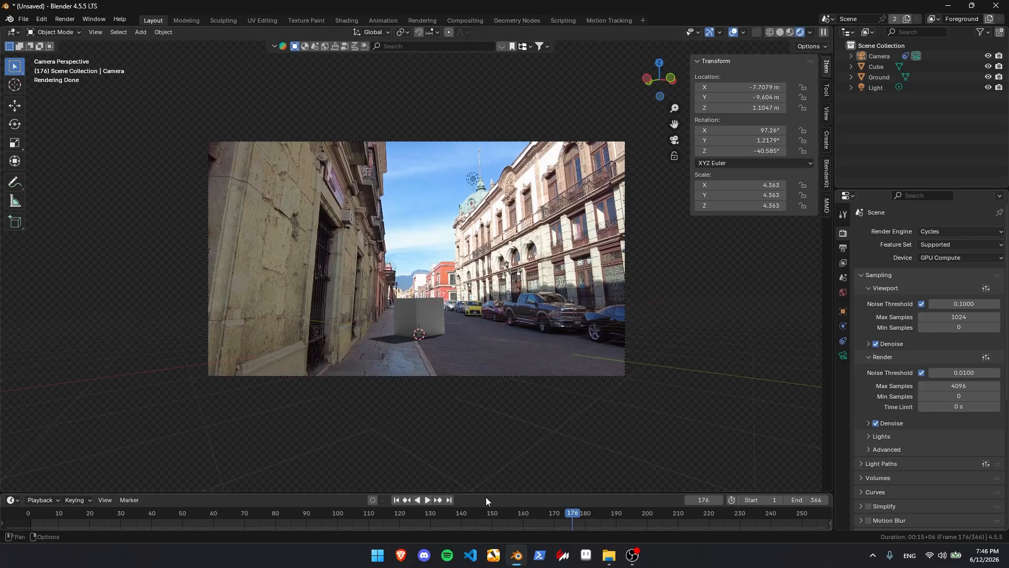
drag(463, 514, 669, 476)
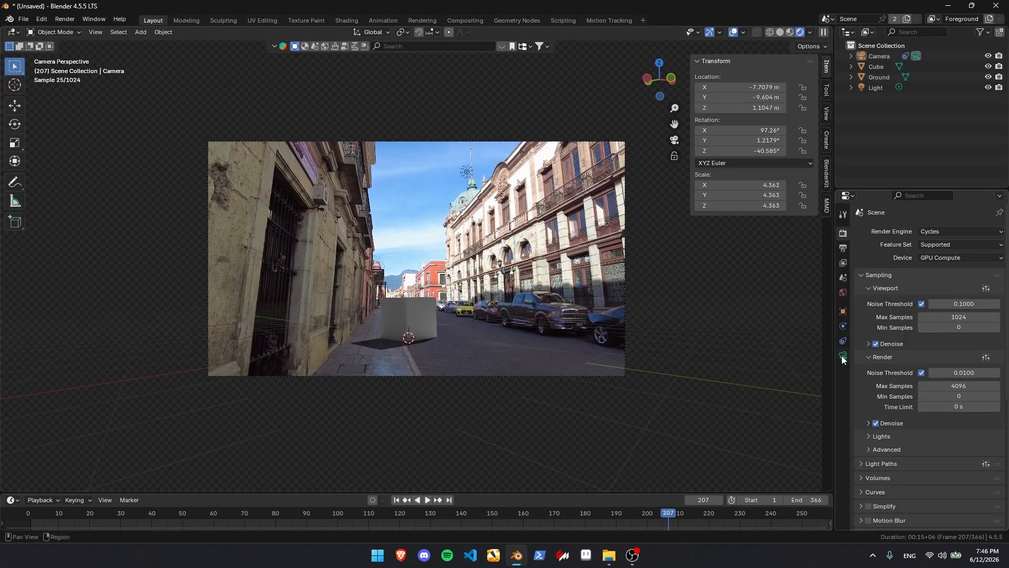
click(875, 343)
drag(598, 507, 814, 482)
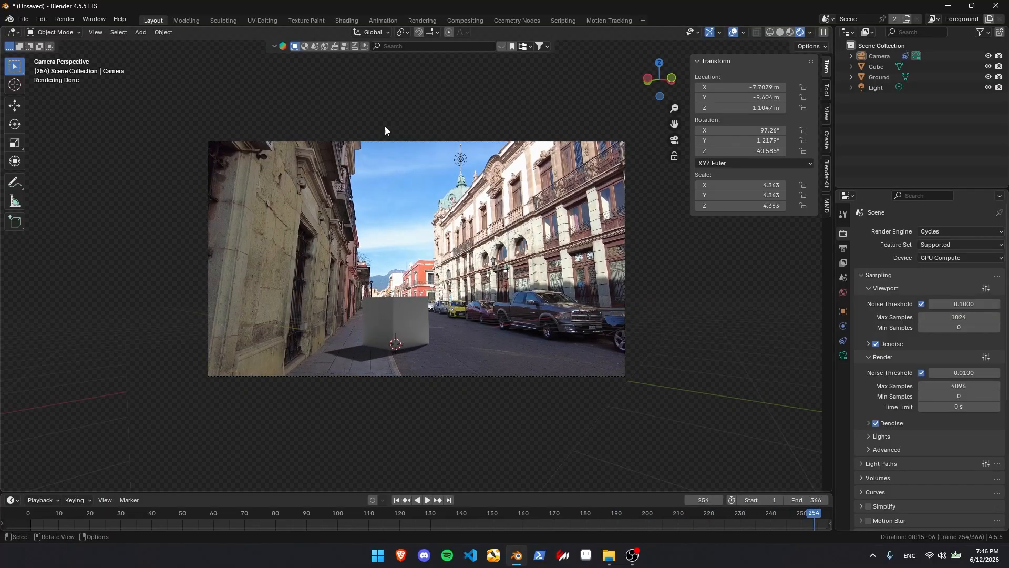